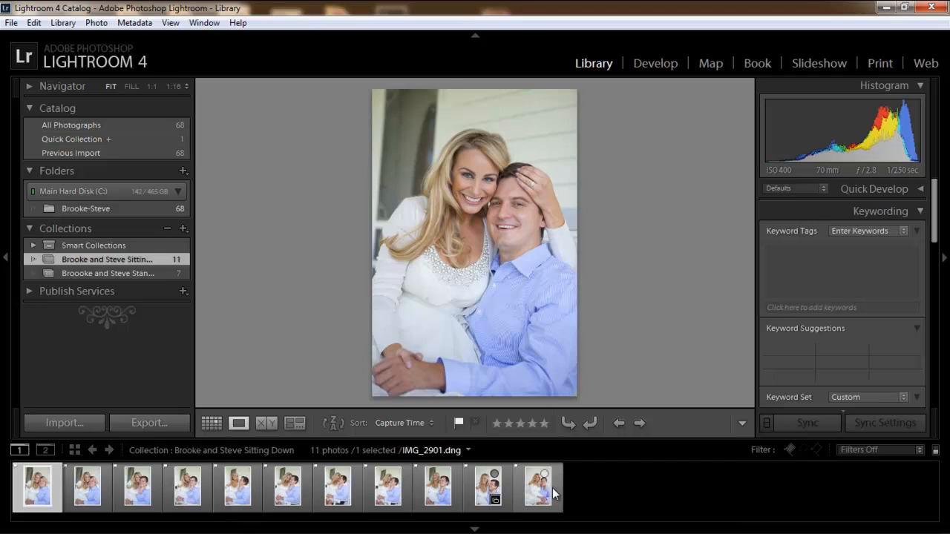
# Open IMG_2927.dng in the Develop module, show it in side-by-side Before/After view and zoom in on the couple
pyautogui.click(482, 490)
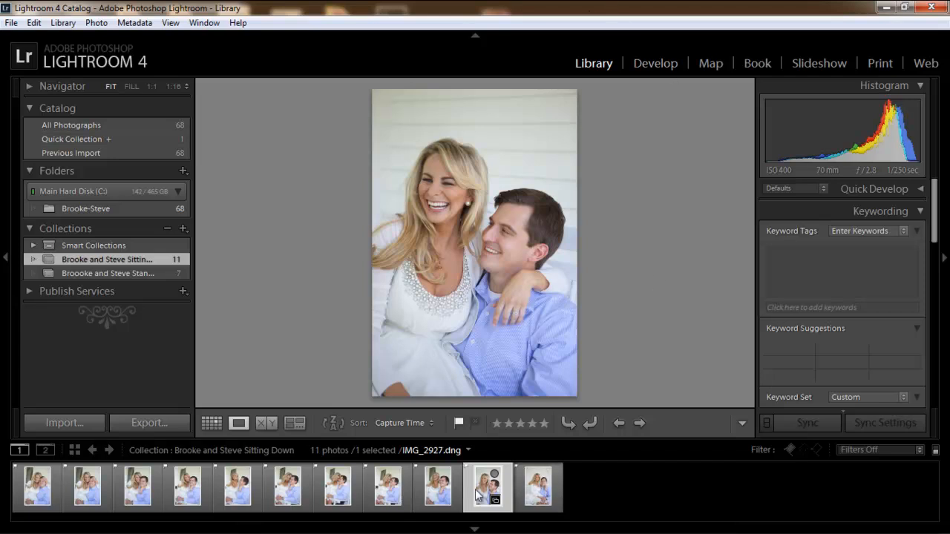
pyautogui.click(666, 66)
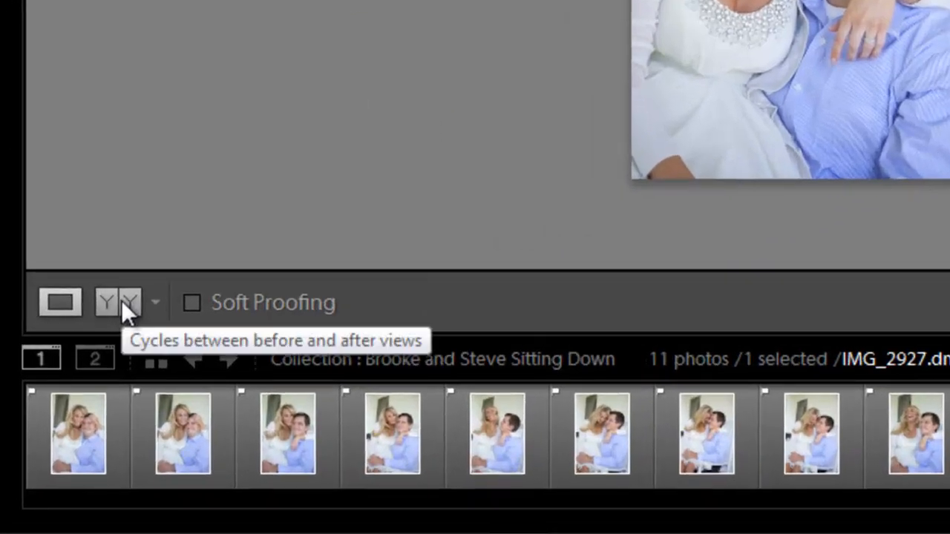
pyautogui.click(121, 299)
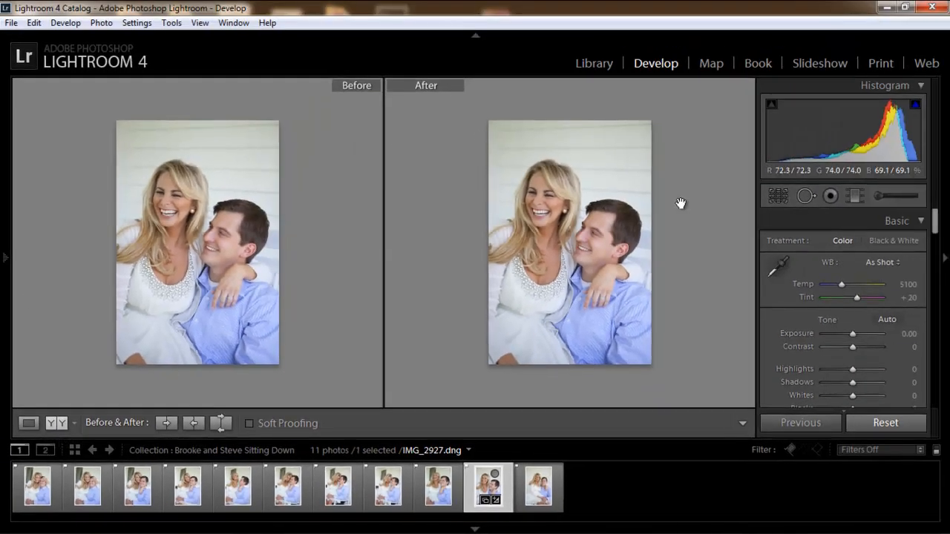
pyautogui.click(568, 204)
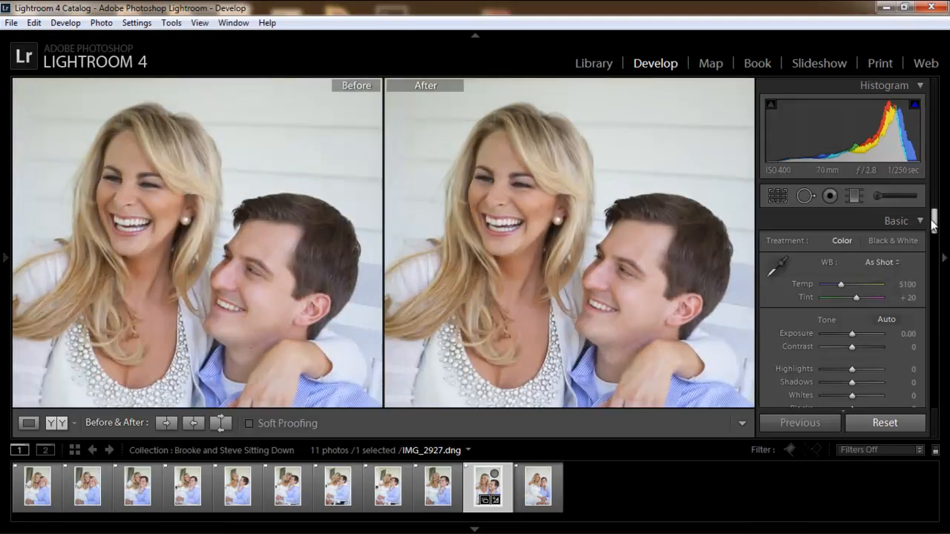
pyautogui.moveTo(934, 223)
pyautogui.mouseDown()
pyautogui.moveTo(941, 407)
pyautogui.moveTo(936, 216)
pyautogui.mouseUp()
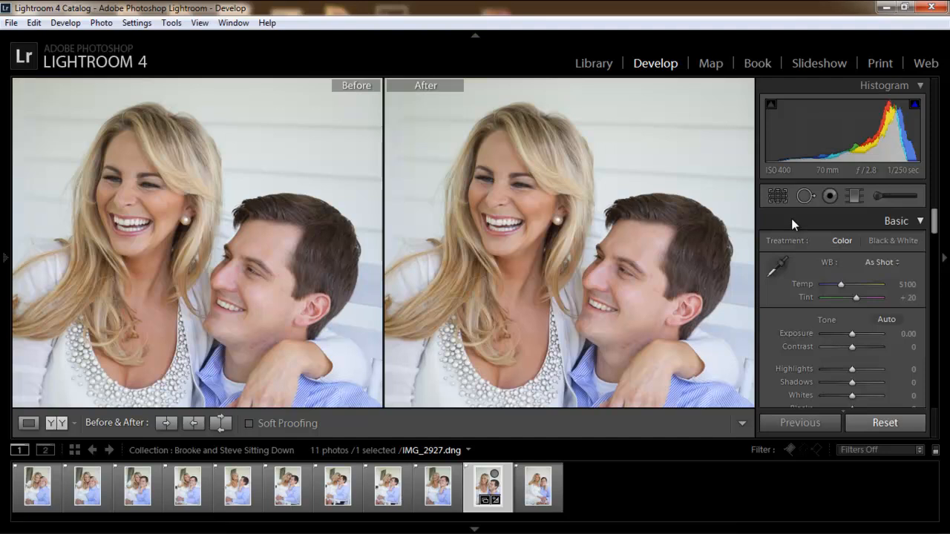
# Look at the Crop Overlay and Spot Removal tool options and return to the Before/After comparison
pyautogui.click(776, 196)
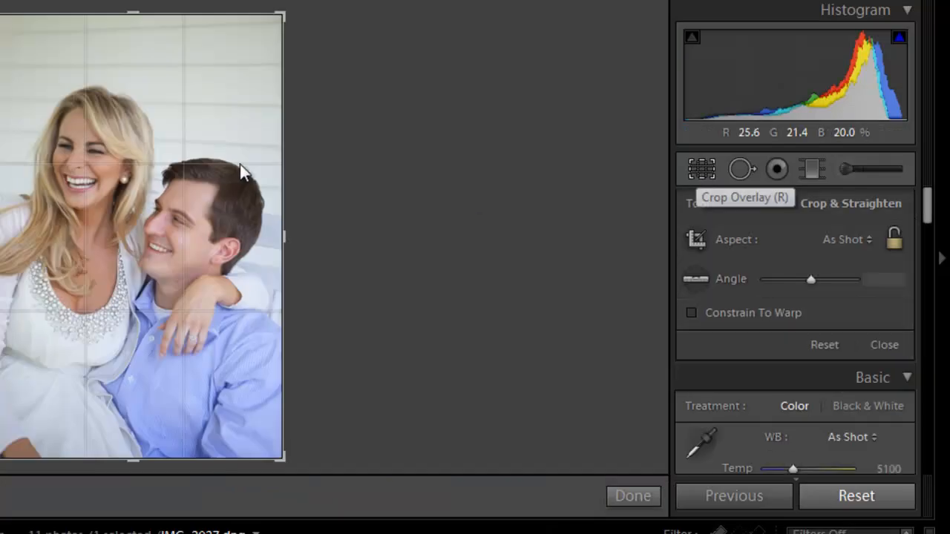
pyautogui.click(742, 170)
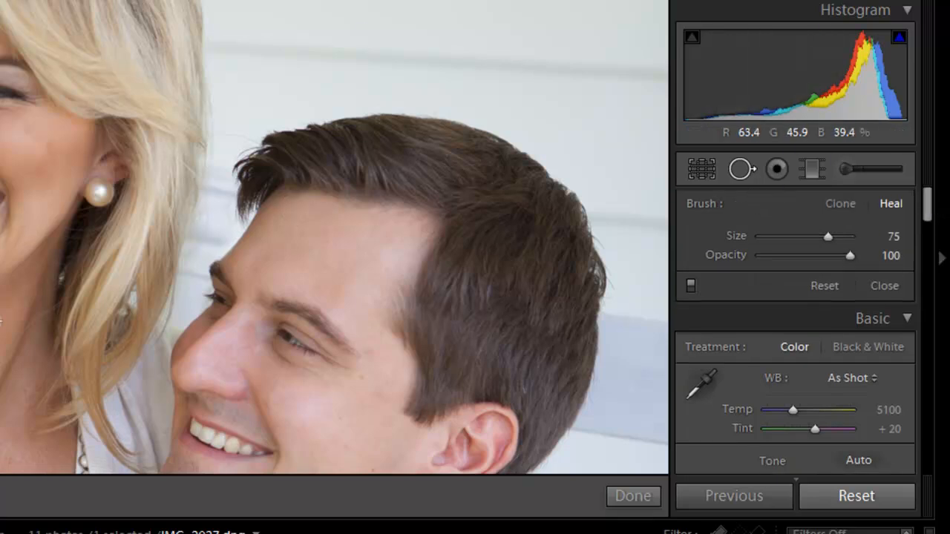
pyautogui.press('y')
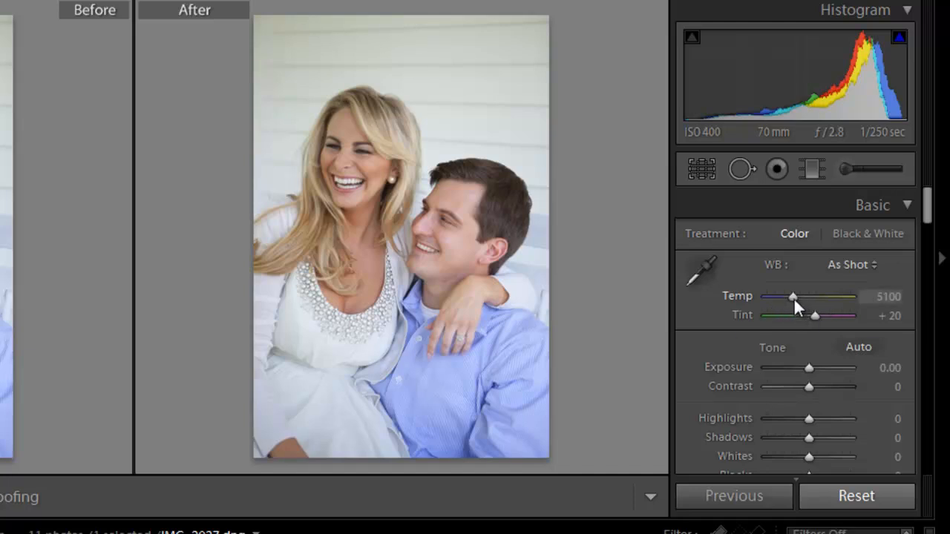
# Set the photo's white balance temperature to 5571, exposure to -0.36 and contrast to +29
pyautogui.moveTo(794, 299); pyautogui.dragTo(798, 298)
pyautogui.moveTo(924, 215); pyautogui.dragTo(925, 231)
pyautogui.moveTo(809, 312)
pyautogui.mouseDown()
pyautogui.moveTo(817, 310)
pyautogui.moveTo(798, 312)
pyautogui.moveTo(820, 332)
pyautogui.moveTo(806, 314)
pyautogui.mouseUp()
# Set the tone values to highlights +36, shadows +50, whites +5 and blacks -19
pyautogui.moveTo(926, 221); pyautogui.dragTo(928, 236)
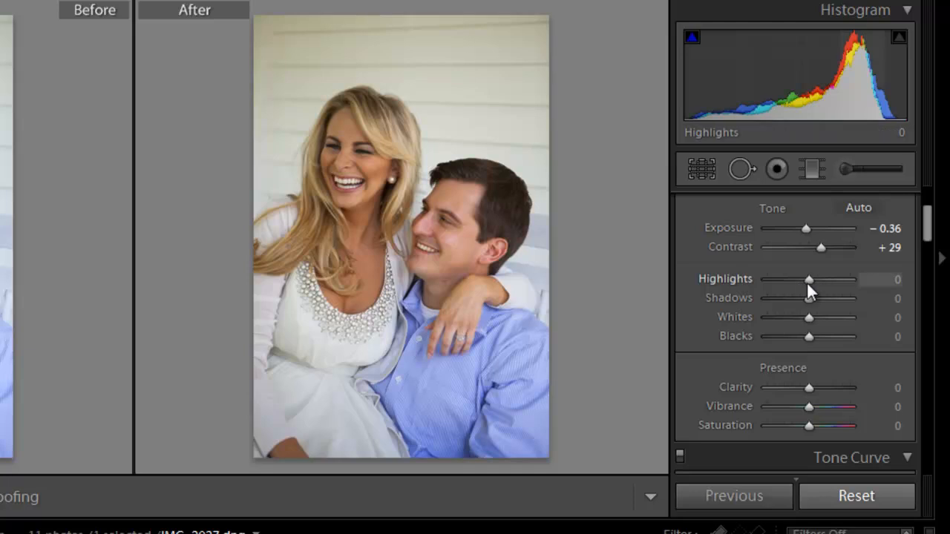
pyautogui.moveTo(807, 278); pyautogui.dragTo(811, 317)
pyautogui.moveTo(809, 337)
pyautogui.mouseDown()
pyautogui.moveTo(789, 336)
pyautogui.moveTo(799, 335)
pyautogui.mouseUp()
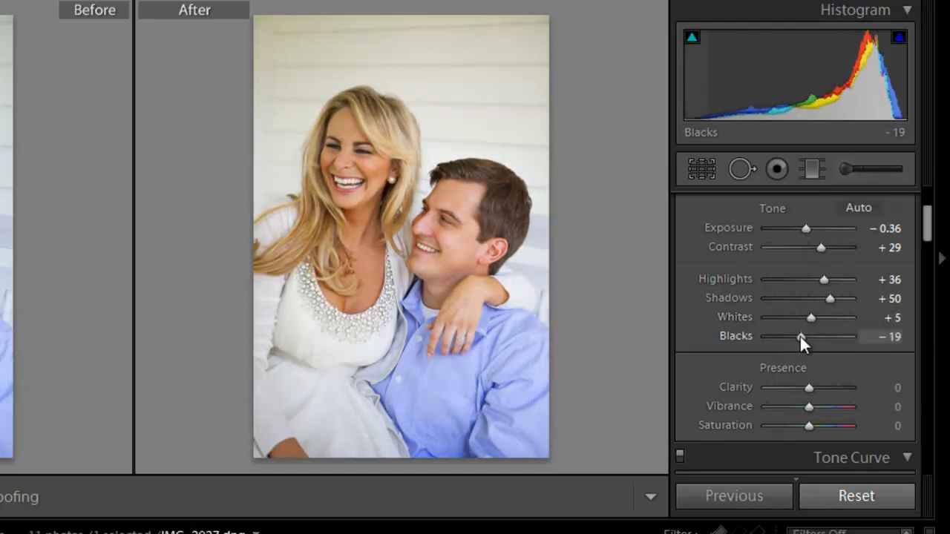
# Set the photo's clarity to +7 and vibrance to +31
pyautogui.moveTo(928, 227); pyautogui.dragTo(927, 241)
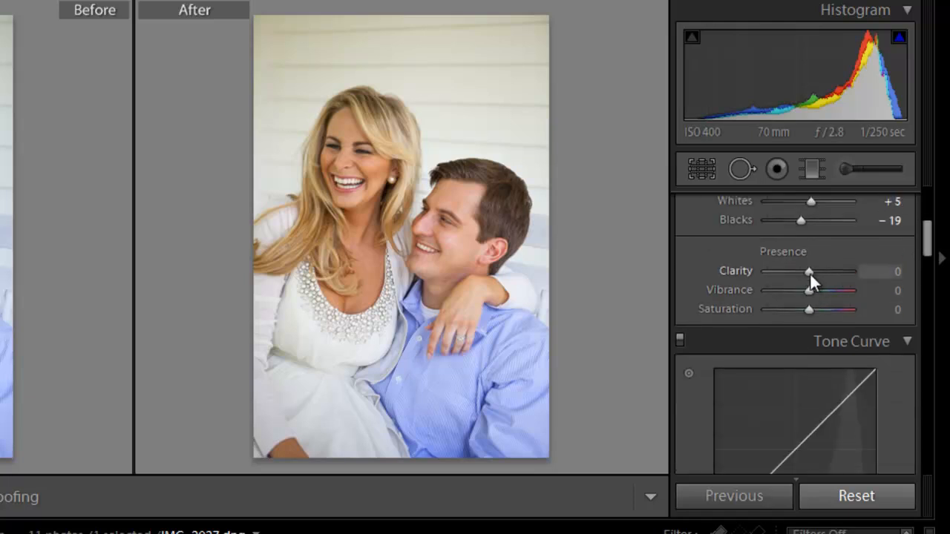
pyautogui.moveTo(810, 272)
pyautogui.mouseDown()
pyautogui.moveTo(852, 269)
pyautogui.moveTo(813, 275)
pyautogui.mouseUp()
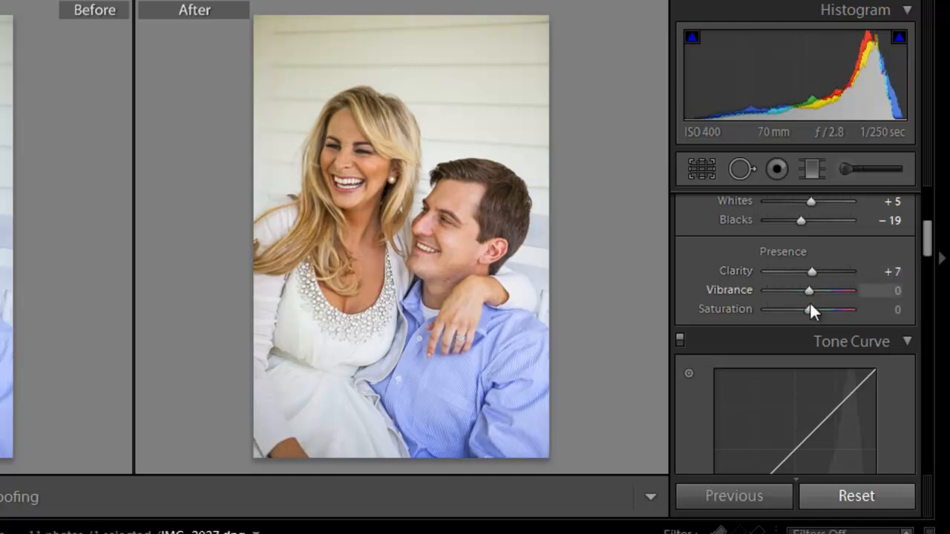
pyautogui.moveTo(810, 290); pyautogui.dragTo(822, 288)
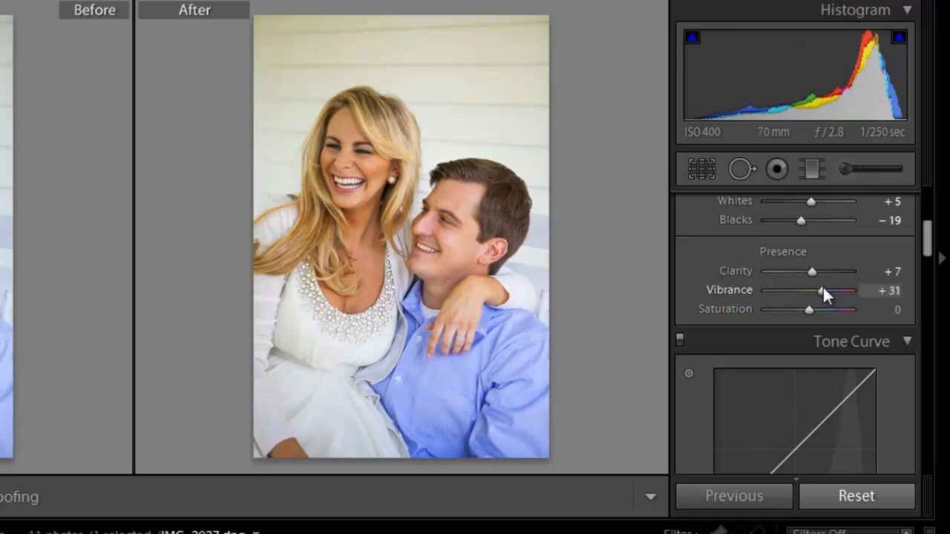
# Position the detail preview over the woman's blonde hair and set the sharpening amount to 77
pyautogui.scroll(-2, 846, 297)
pyautogui.moveTo(929, 247); pyautogui.dragTo(927, 294)
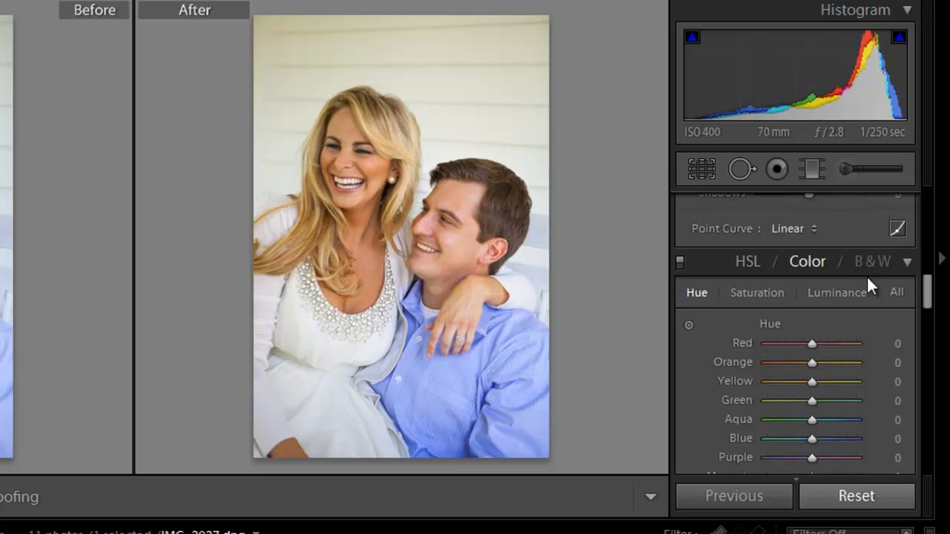
pyautogui.moveTo(926, 291); pyautogui.dragTo(928, 325)
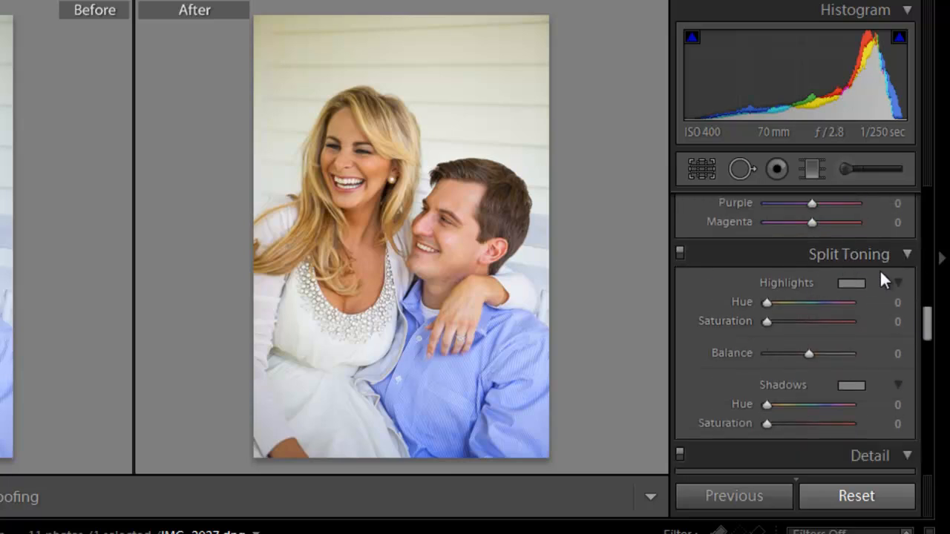
pyautogui.moveTo(927, 324); pyautogui.dragTo(931, 357)
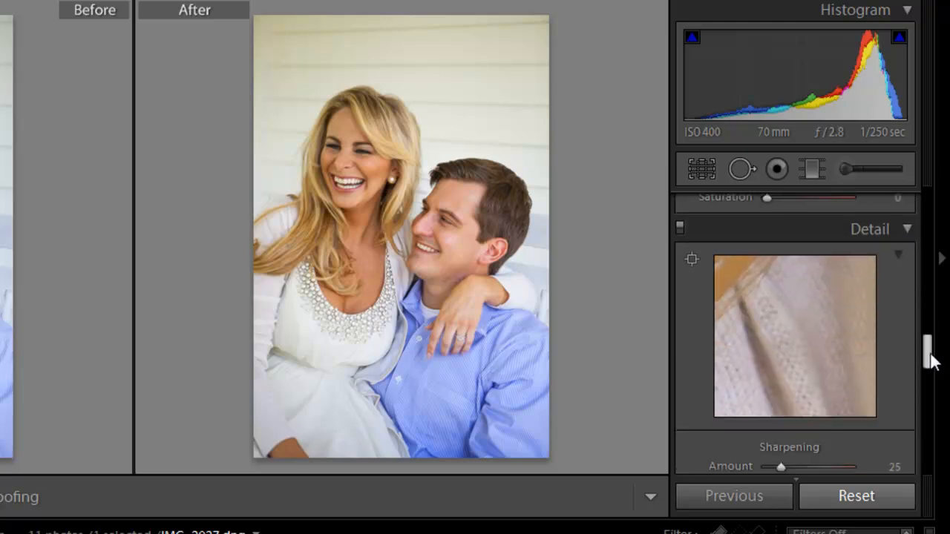
pyautogui.moveTo(767, 310); pyautogui.dragTo(861, 351)
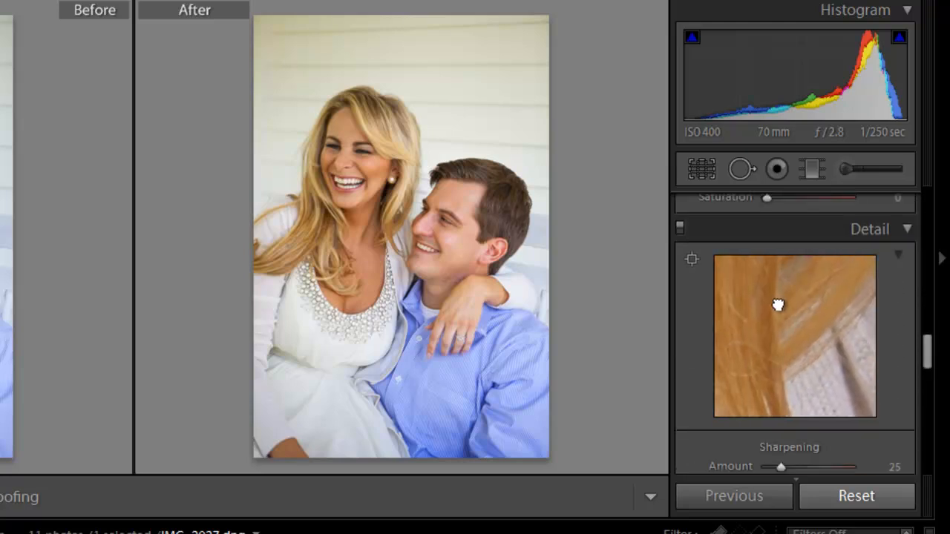
pyautogui.moveTo(776, 305); pyautogui.dragTo(808, 333)
pyautogui.moveTo(927, 344); pyautogui.dragTo(926, 351)
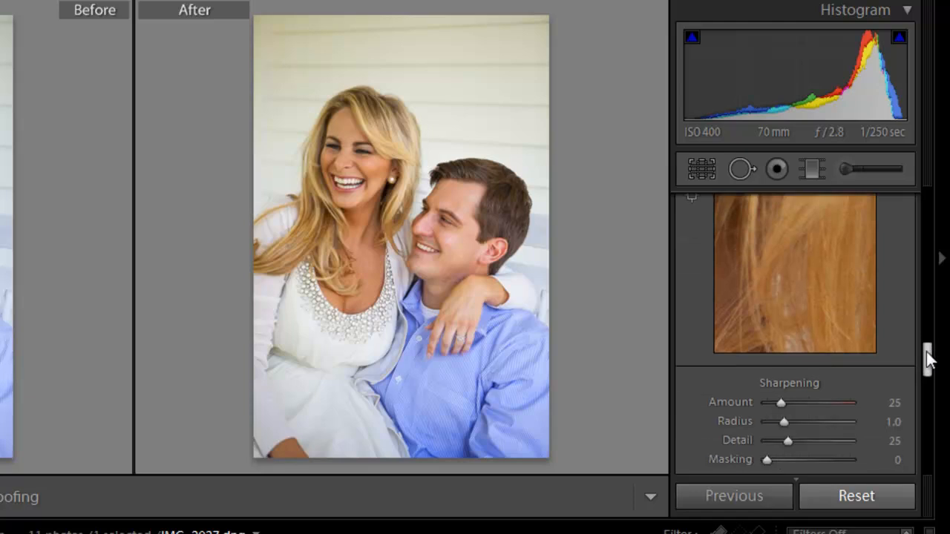
pyautogui.moveTo(781, 400); pyautogui.dragTo(809, 405)
# Darken the photo's edges with a Highlight Priority post-crop vignette amount of -36
pyautogui.moveTo(929, 353); pyautogui.dragTo(929, 382)
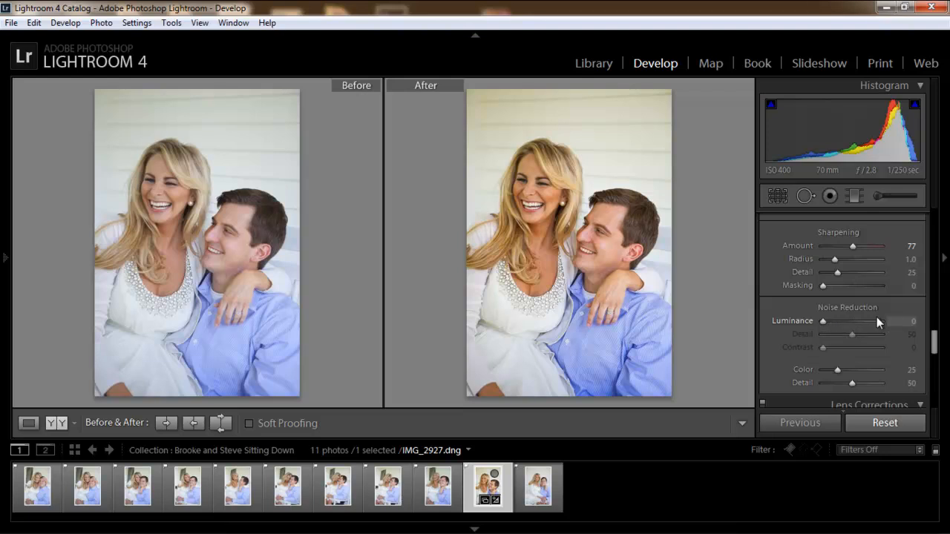
pyautogui.moveTo(934, 335); pyautogui.dragTo(933, 363)
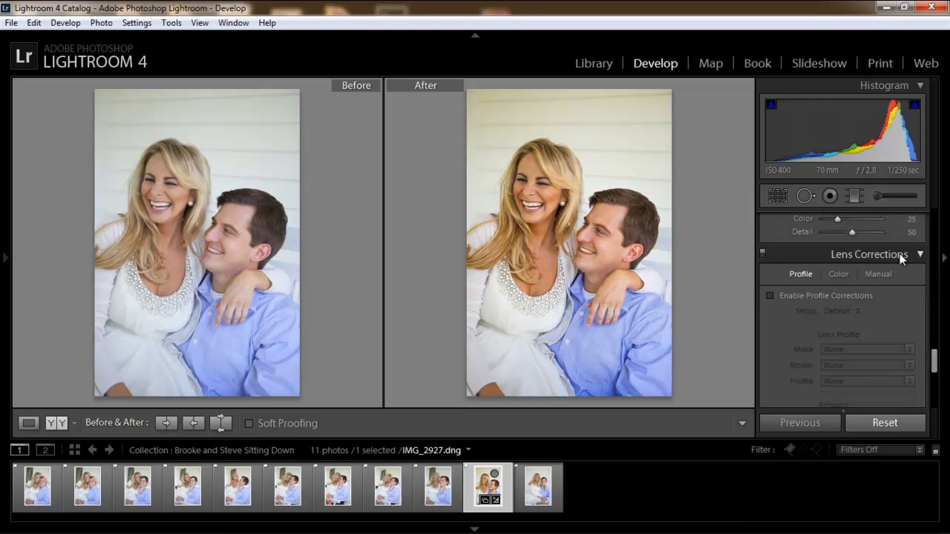
pyautogui.moveTo(936, 360); pyautogui.dragTo(933, 385)
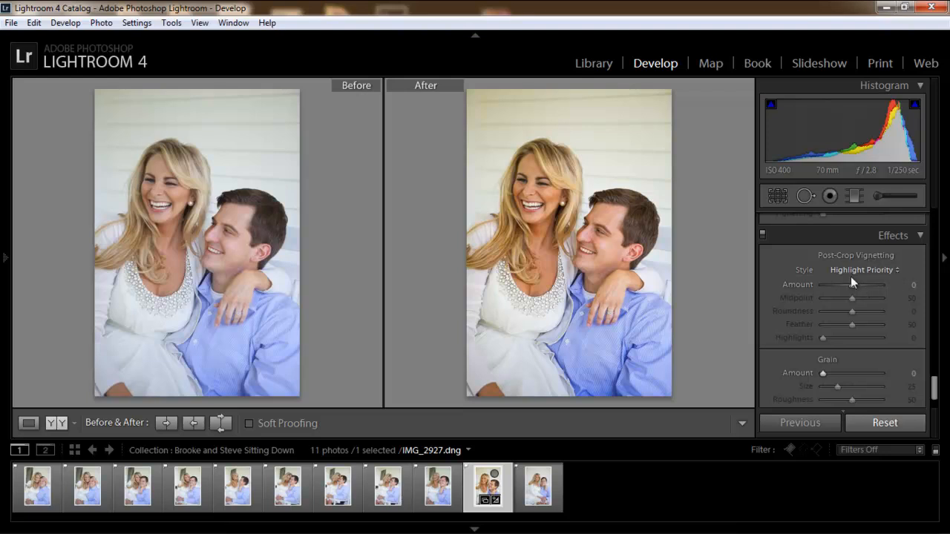
pyautogui.moveTo(851, 285); pyautogui.dragTo(842, 287)
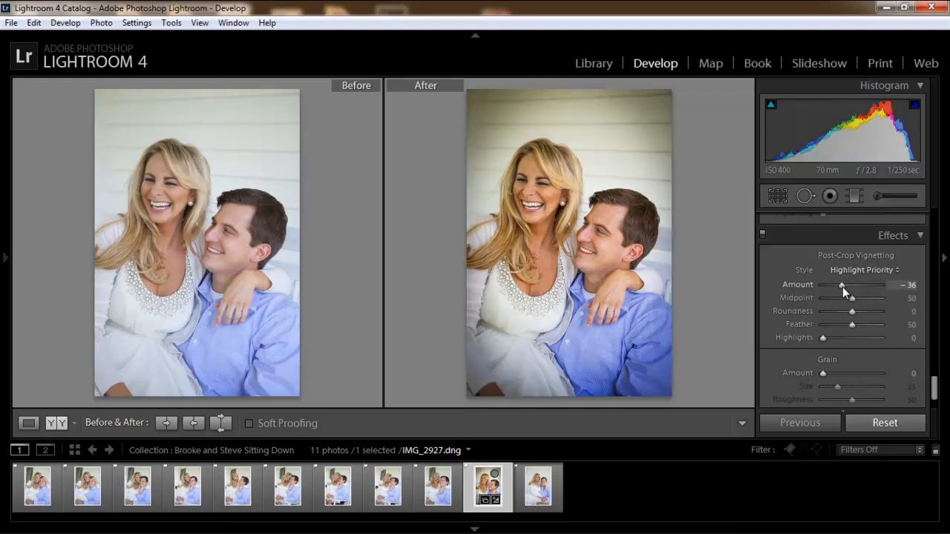
# Convert the photo to Black & White and set its contrast to +76 and highlights to -5
pyautogui.moveTo(935, 393); pyautogui.dragTo(930, 214)
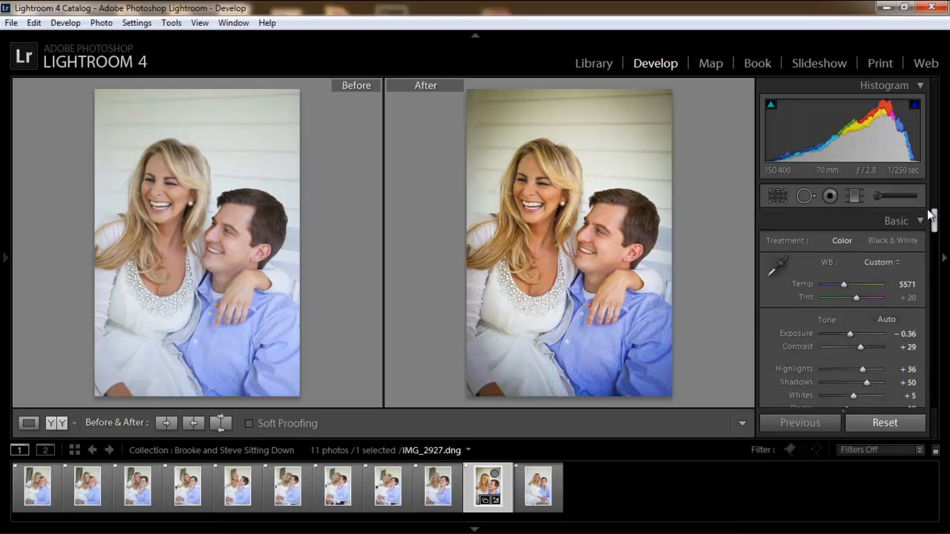
pyautogui.click(895, 241)
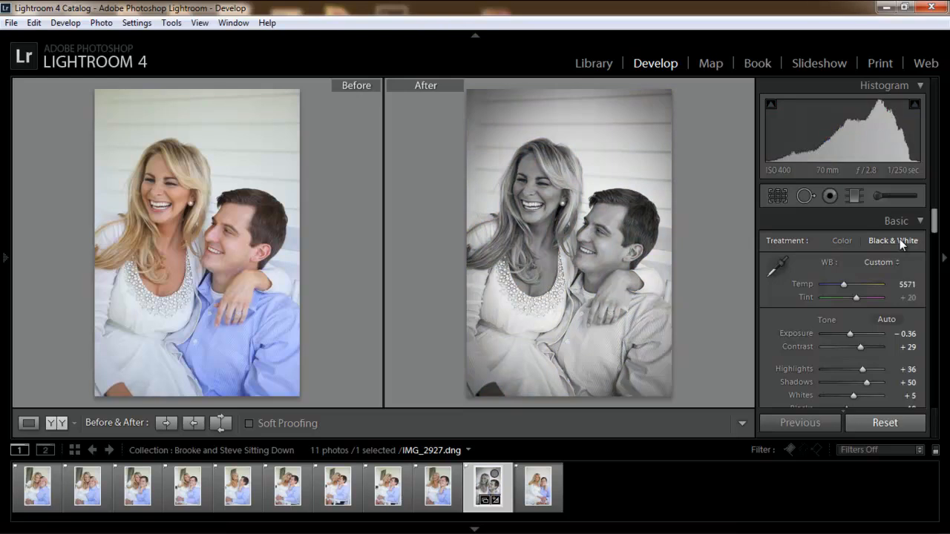
pyautogui.scroll(-1, 933, 227)
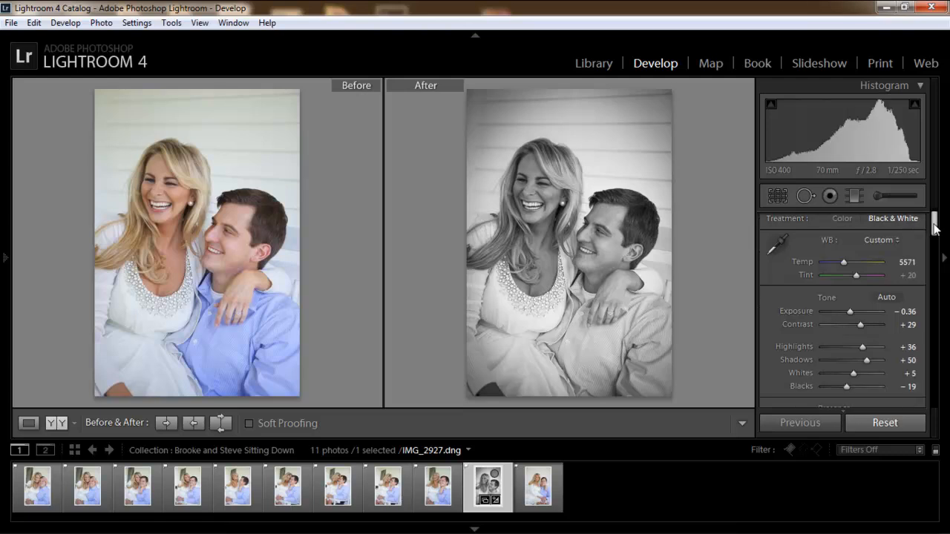
pyautogui.moveTo(862, 324); pyautogui.dragTo(847, 349)
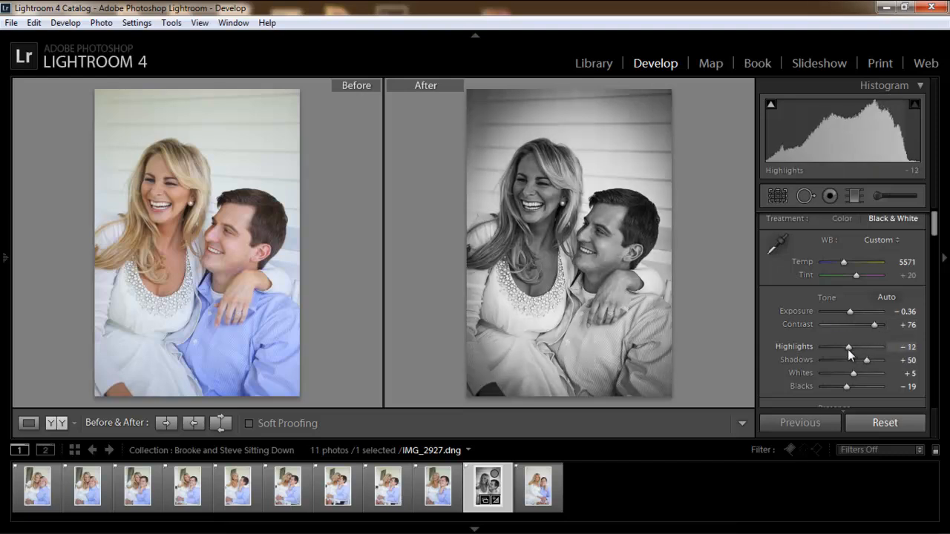
pyautogui.scroll(-5, 850, 349)
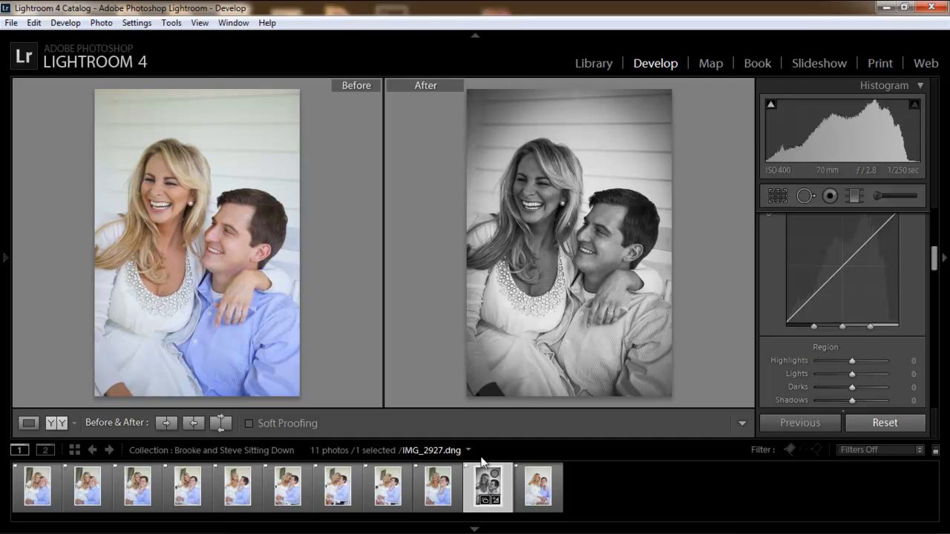
# Select all photos in the collection and synchronize every develop setting from IMG_2927.dng to them
pyautogui.hotkey('ctrl', 'a')
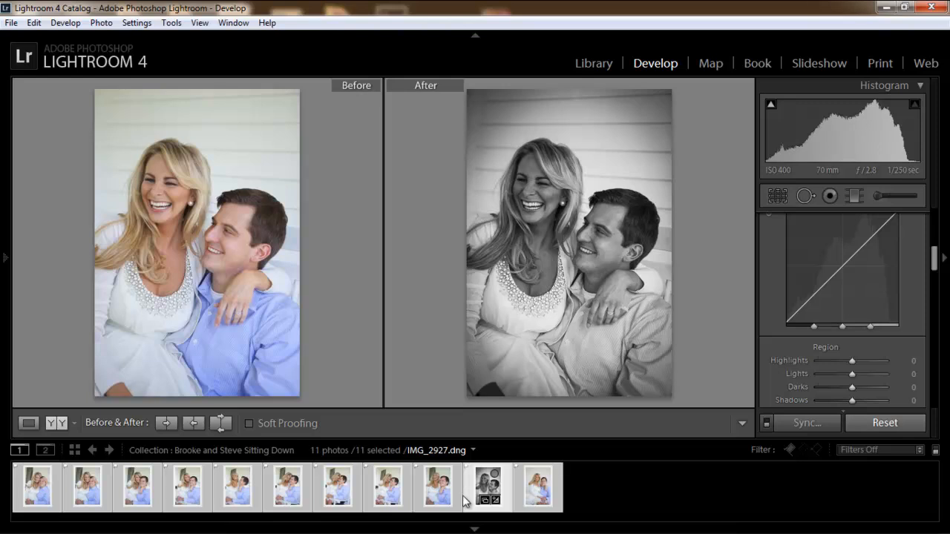
pyautogui.click(809, 424)
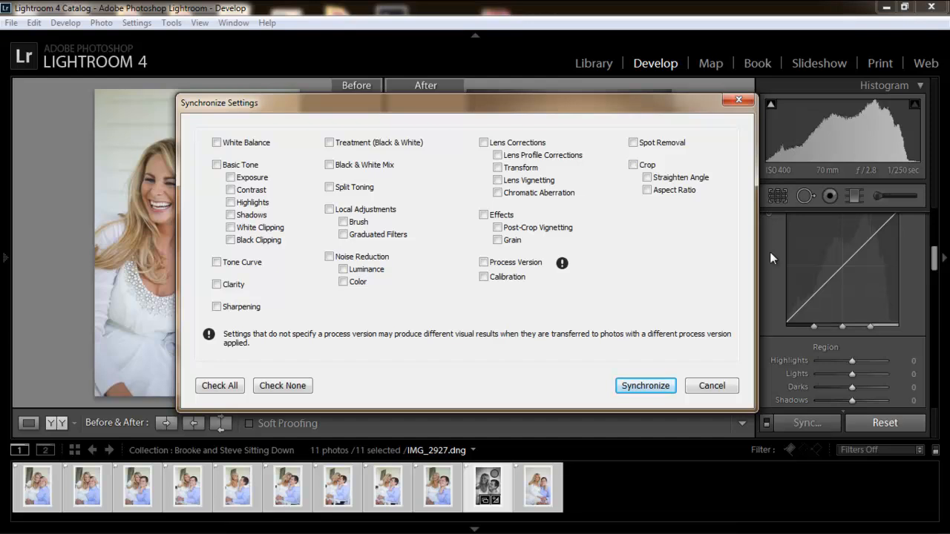
pyautogui.click(222, 385)
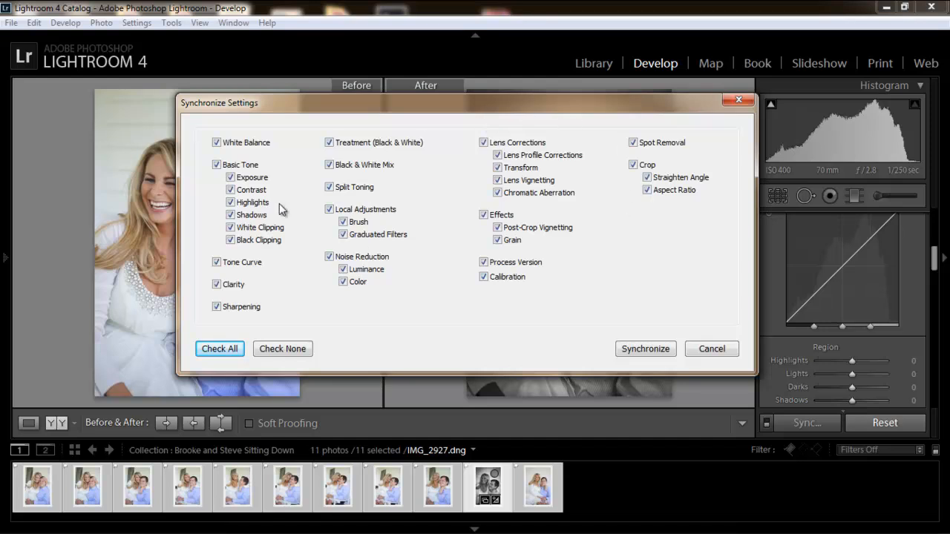
pyautogui.click(643, 349)
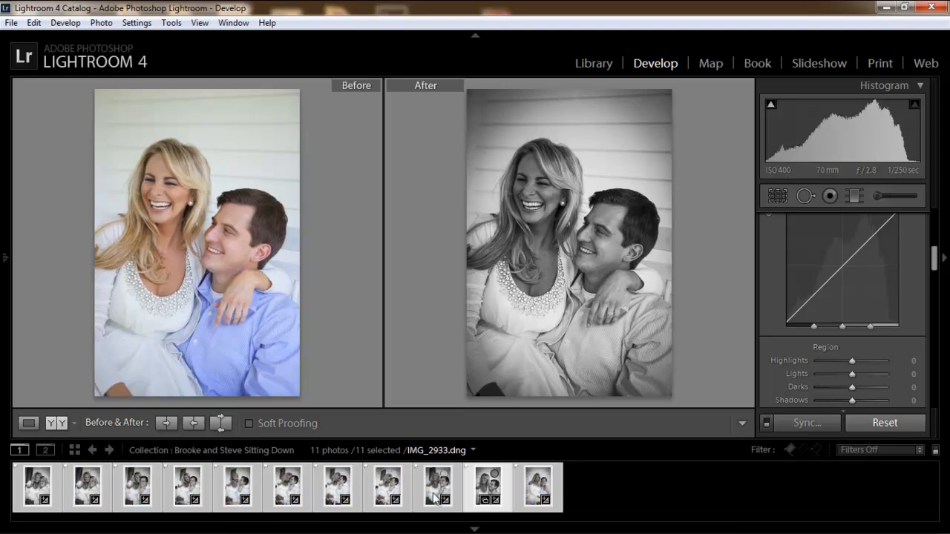
# Switch the treatment of IMG_2948.dng back to Color and reset all of its develop adjustments
pyautogui.click(137, 486)
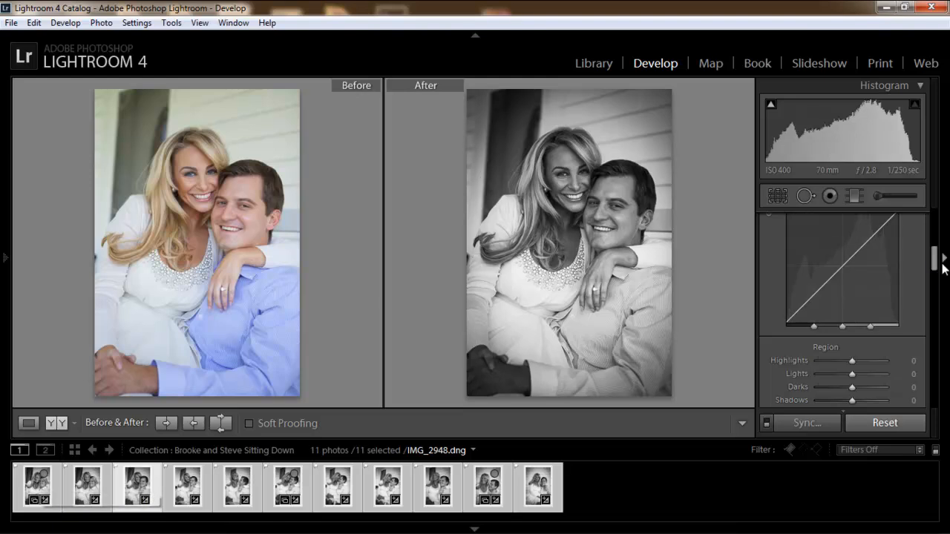
pyautogui.moveTo(935, 256); pyautogui.dragTo(934, 228)
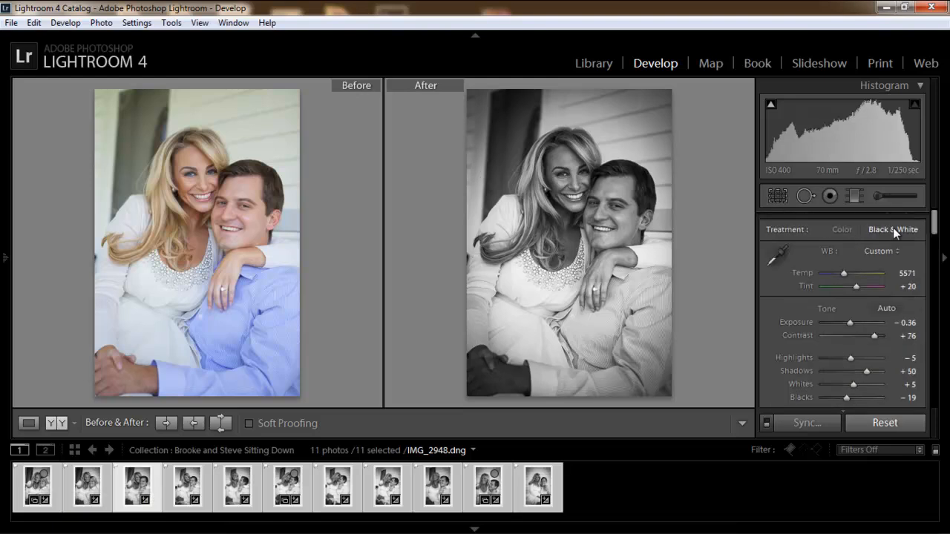
pyautogui.click(840, 228)
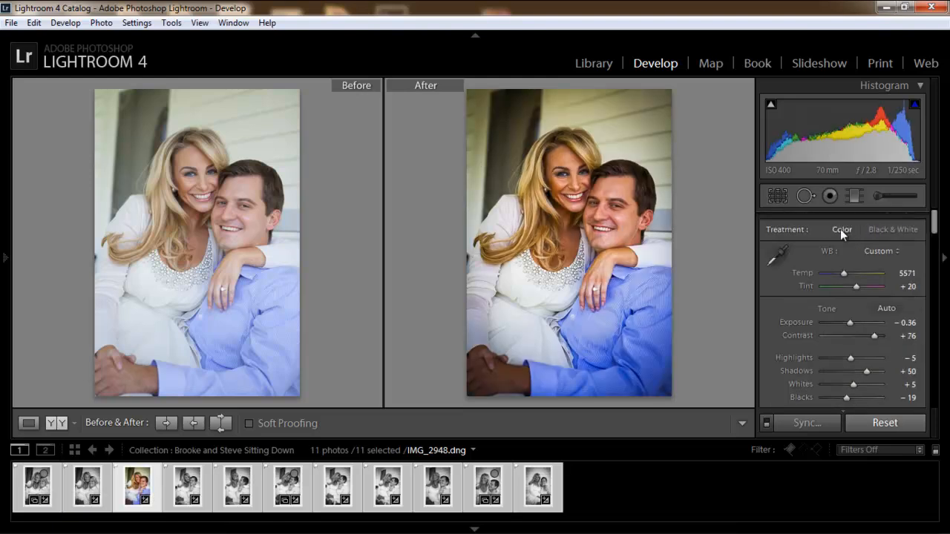
pyautogui.click(891, 421)
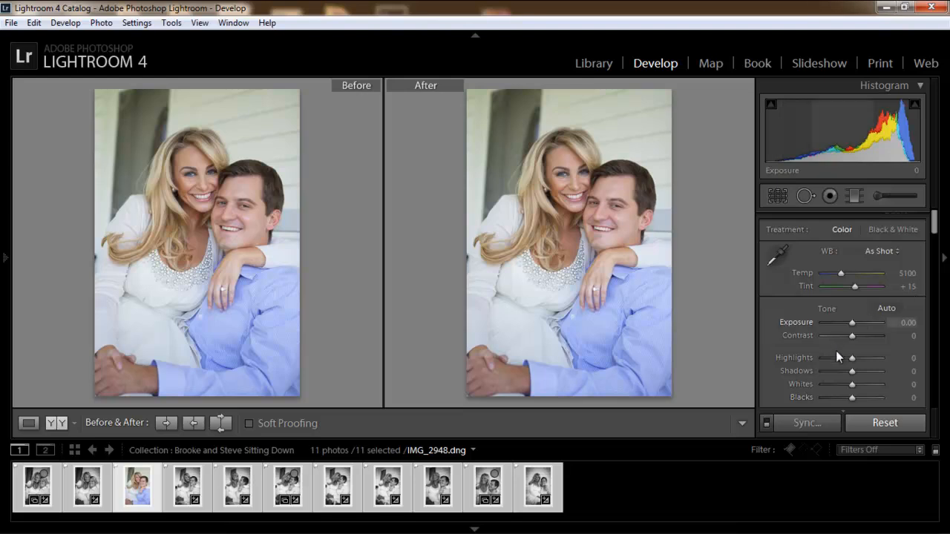
# Set the color photo's contrast to +64, exposure to +0.24, highlights to -50, temperature to 5452 and whites to -33
pyautogui.moveTo(853, 335); pyautogui.dragTo(870, 334)
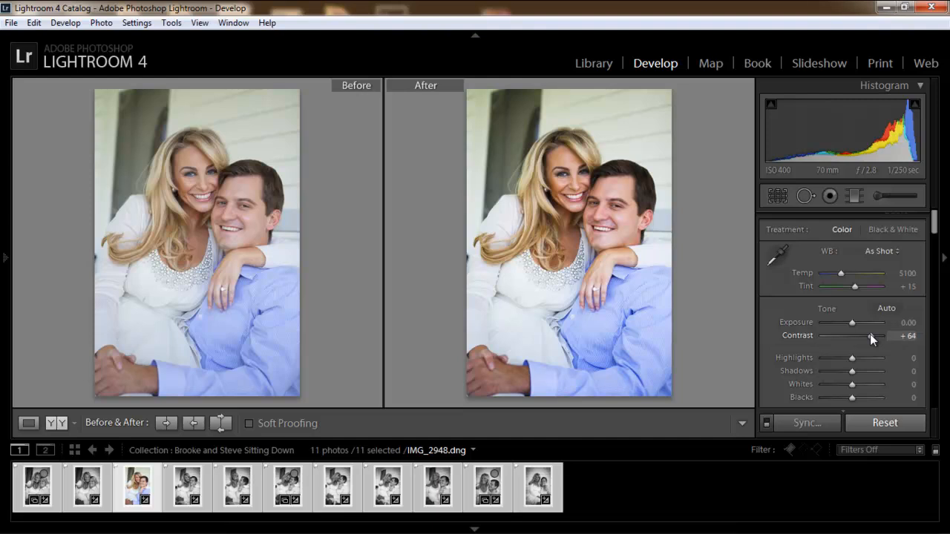
pyautogui.moveTo(853, 322); pyautogui.dragTo(850, 324)
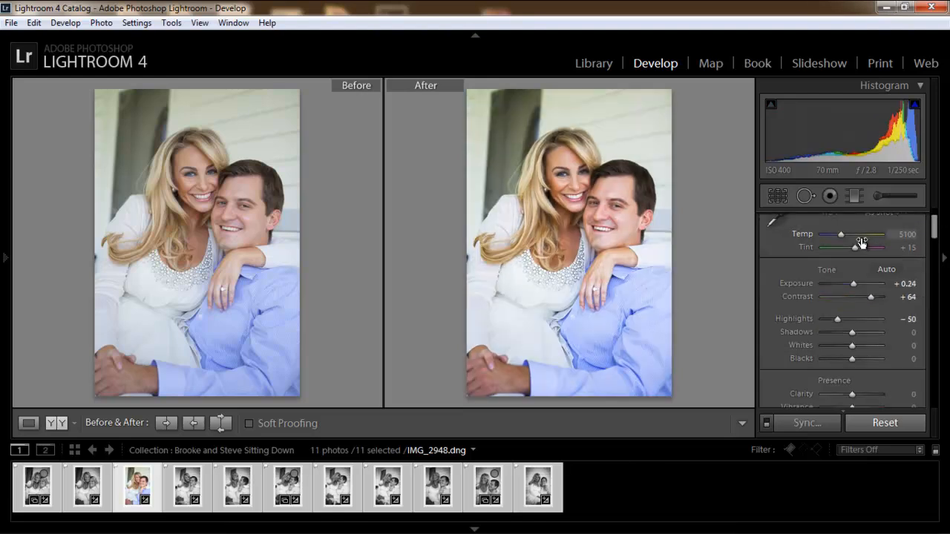
pyautogui.moveTo(842, 233); pyautogui.dragTo(844, 233)
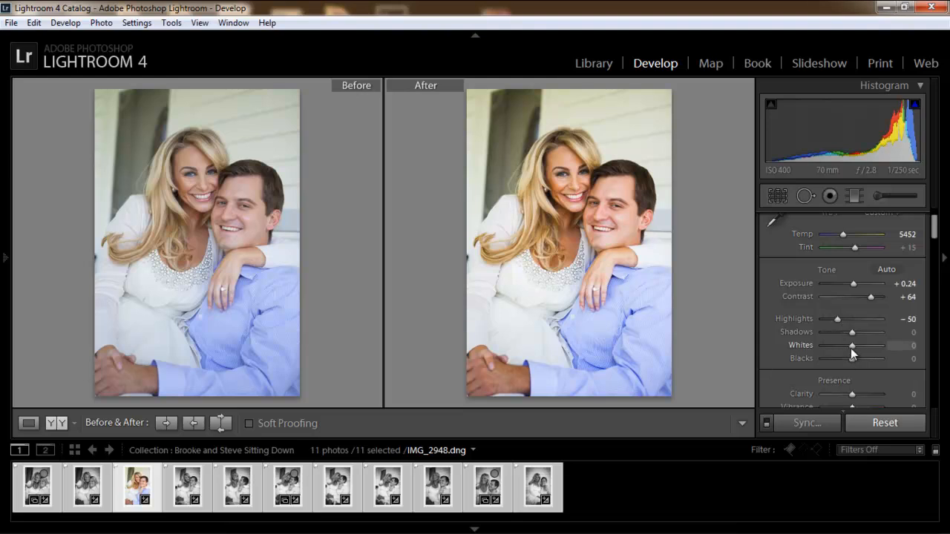
pyautogui.moveTo(849, 347); pyautogui.dragTo(843, 348)
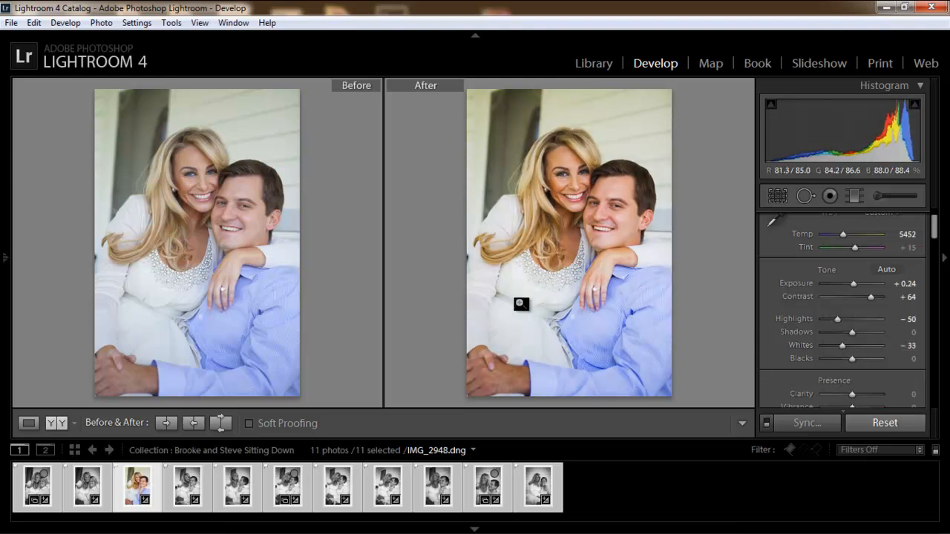
# Burn the woman's white dress with the Adjustment Brush and set the burn exposure to -0.60
pyautogui.click(891, 199)
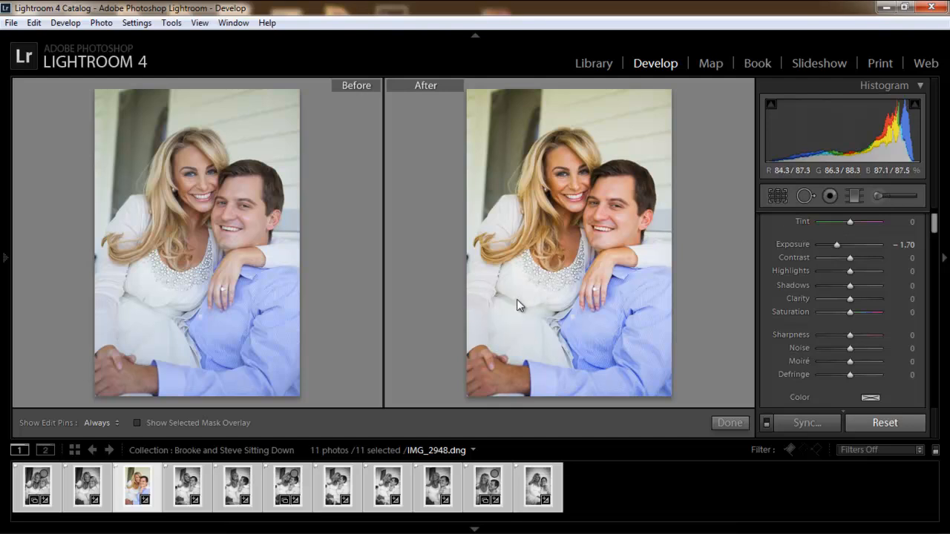
pyautogui.moveTo(515, 289)
pyautogui.mouseDown()
pyautogui.moveTo(513, 322)
pyautogui.moveTo(527, 339)
pyautogui.moveTo(544, 337)
pyautogui.moveTo(538, 301)
pyautogui.moveTo(510, 294)
pyautogui.moveTo(524, 323)
pyautogui.moveTo(503, 291)
pyautogui.moveTo(498, 320)
pyautogui.moveTo(511, 275)
pyautogui.moveTo(522, 293)
pyautogui.moveTo(564, 287)
pyautogui.moveTo(527, 322)
pyautogui.moveTo(544, 346)
pyautogui.moveTo(479, 333)
pyautogui.mouseUp()
pyautogui.moveTo(935, 230); pyautogui.dragTo(940, 220)
pyautogui.moveTo(838, 296); pyautogui.dragTo(845, 296)
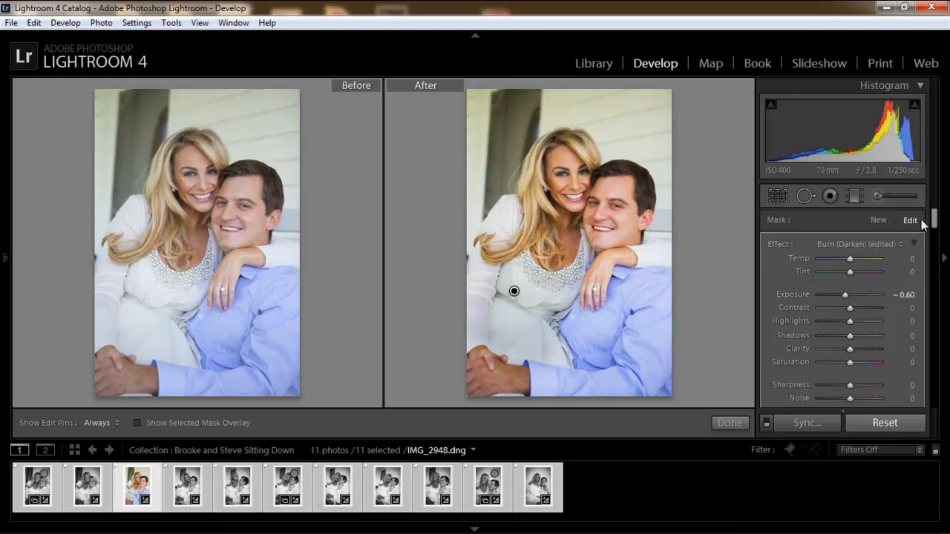
# Enlarge the burn brush to size 21.4 and darken the photo's outer edges, including the man's blue shirt
pyautogui.moveTo(933, 221); pyautogui.dragTo(934, 238)
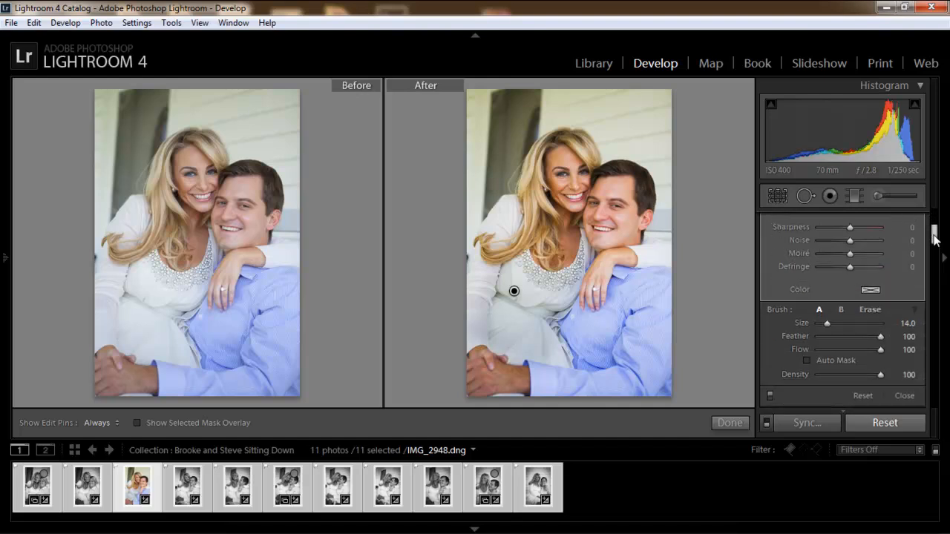
pyautogui.moveTo(828, 325); pyautogui.dragTo(835, 326)
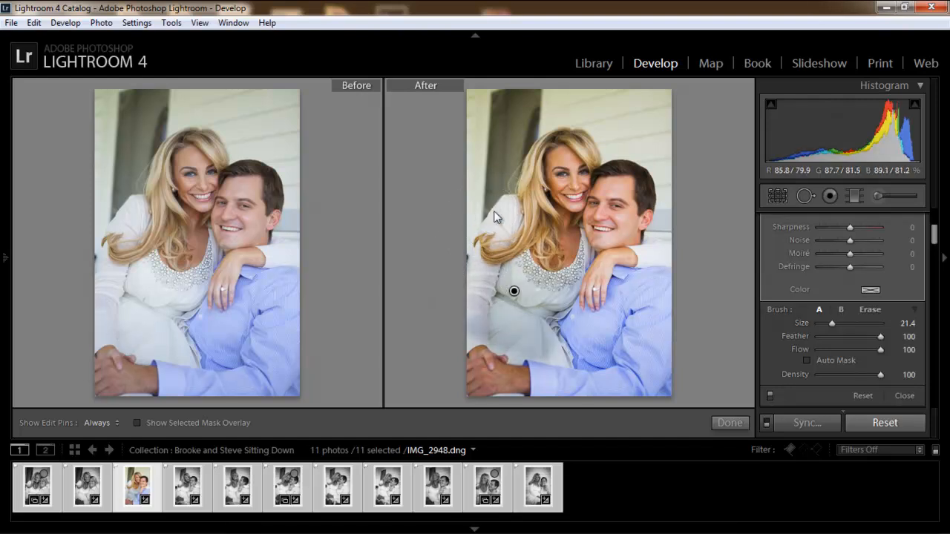
pyautogui.press('h')
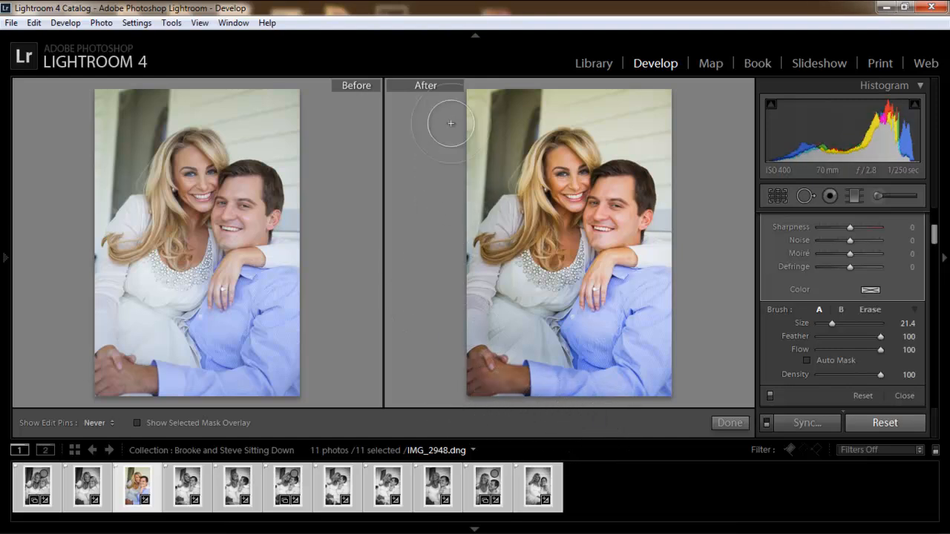
pyautogui.press('h')
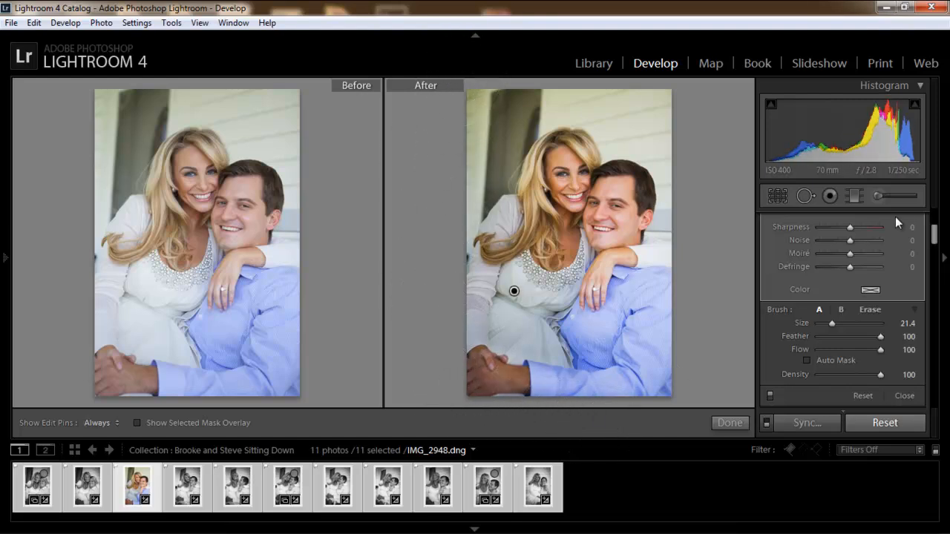
pyautogui.press('h')
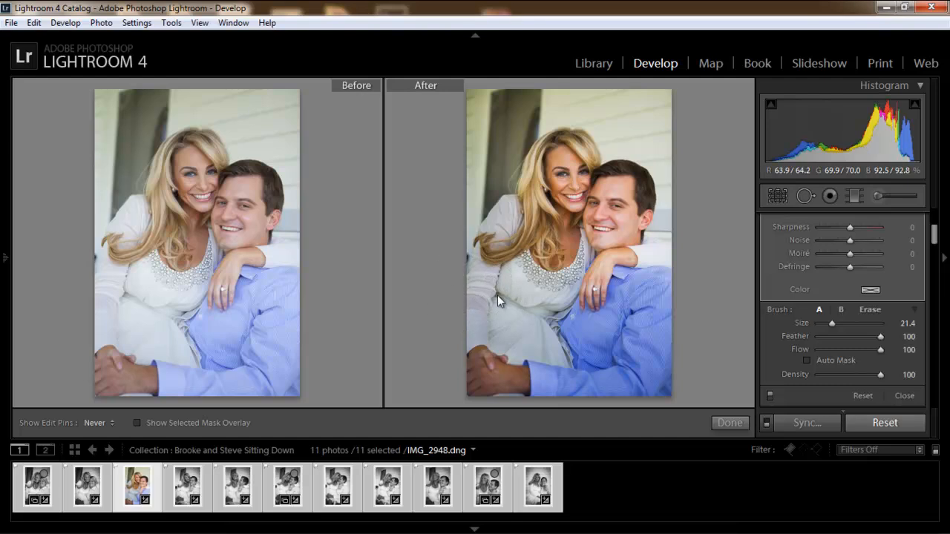
pyautogui.moveTo(687, 268)
pyautogui.mouseDown()
pyautogui.moveTo(642, 266)
pyautogui.moveTo(672, 269)
pyautogui.mouseUp()
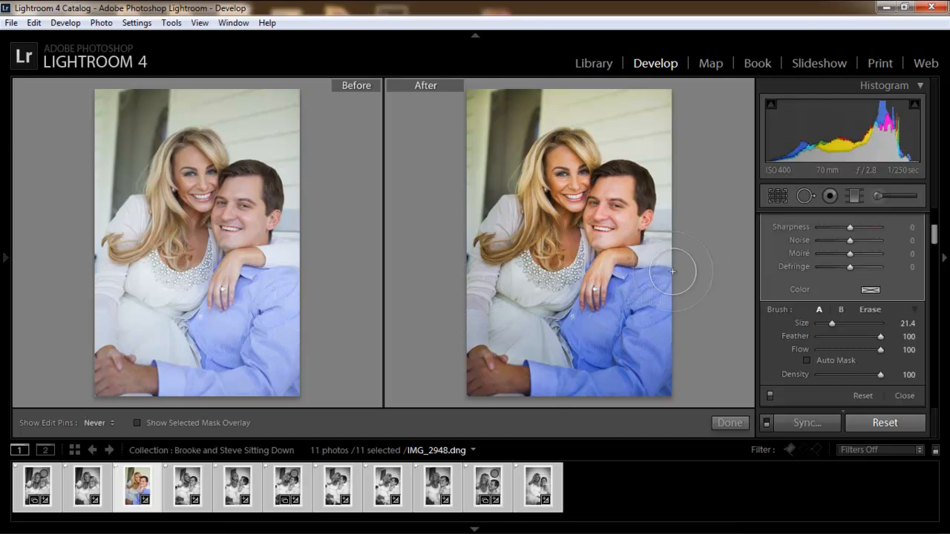
pyautogui.press('h')
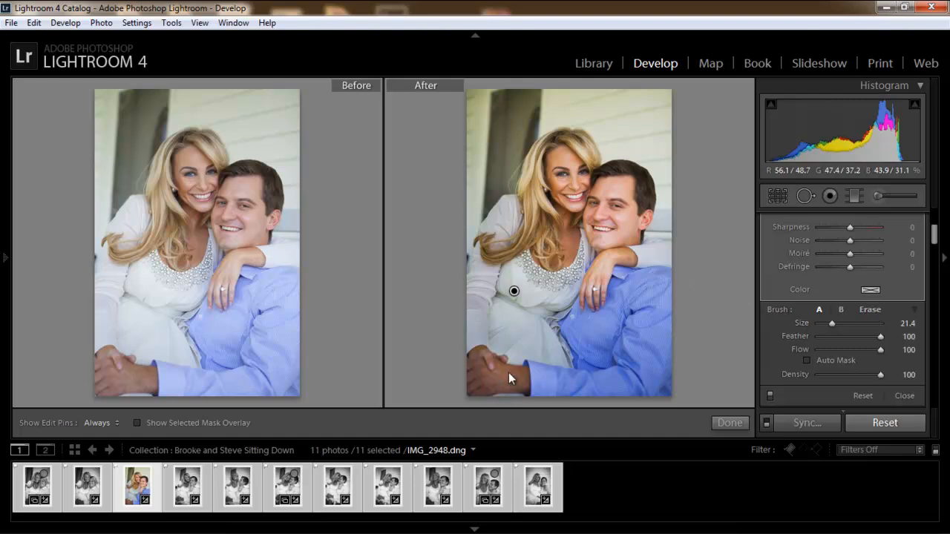
# Erase the burn effect from the hands at the photo's lower corner with a size 10.2 eraser
pyautogui.click(870, 310)
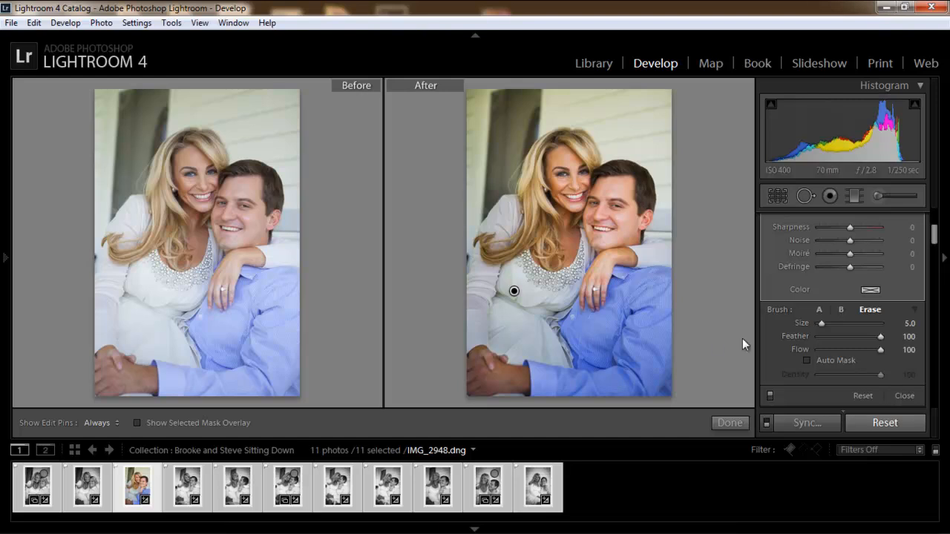
pyautogui.moveTo(821, 325); pyautogui.dragTo(824, 323)
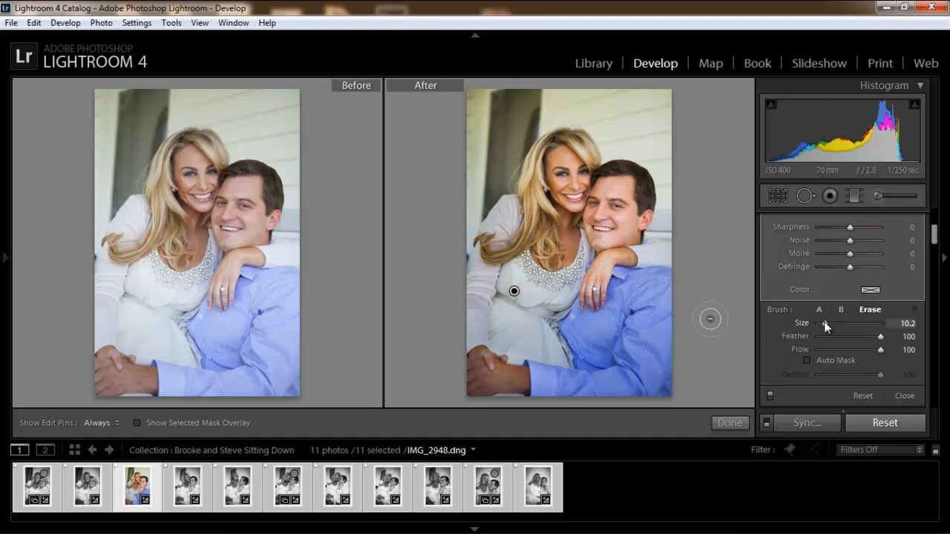
pyautogui.press('h')
pyautogui.moveTo(469, 377)
pyautogui.mouseDown()
pyautogui.moveTo(488, 366)
pyautogui.moveTo(515, 382)
pyautogui.moveTo(471, 395)
pyautogui.moveTo(492, 381)
pyautogui.moveTo(483, 367)
pyautogui.moveTo(460, 389)
pyautogui.moveTo(498, 381)
pyautogui.moveTo(481, 381)
pyautogui.mouseUp()
# Soften the burn by setting its exposure to -0.51 and close the Adjustment Brush
pyautogui.moveTo(934, 243); pyautogui.dragTo(935, 219)
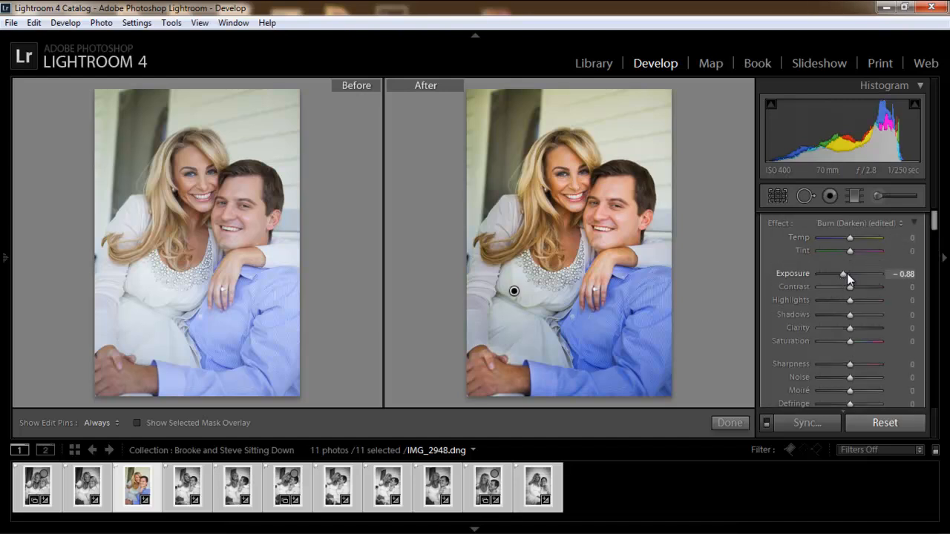
pyautogui.moveTo(844, 273); pyautogui.dragTo(847, 273)
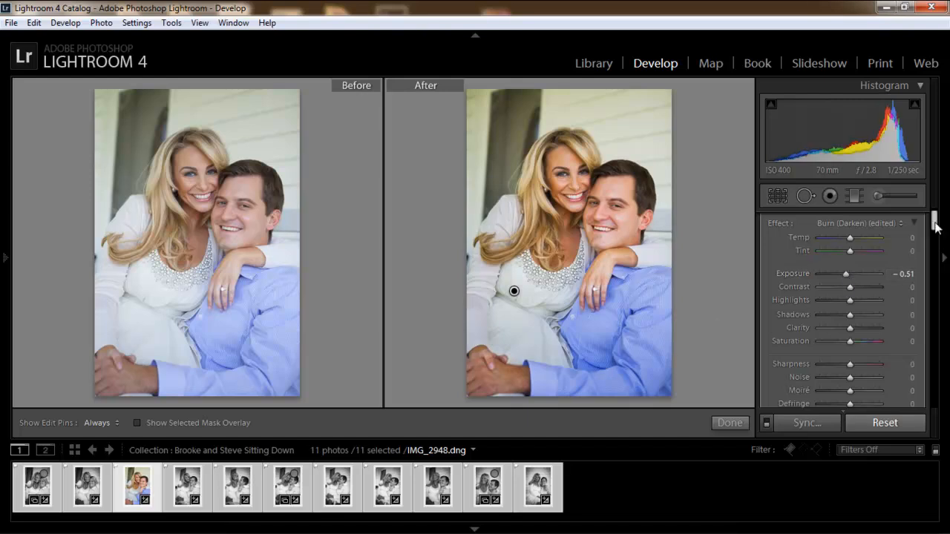
pyautogui.moveTo(935, 226); pyautogui.dragTo(935, 240)
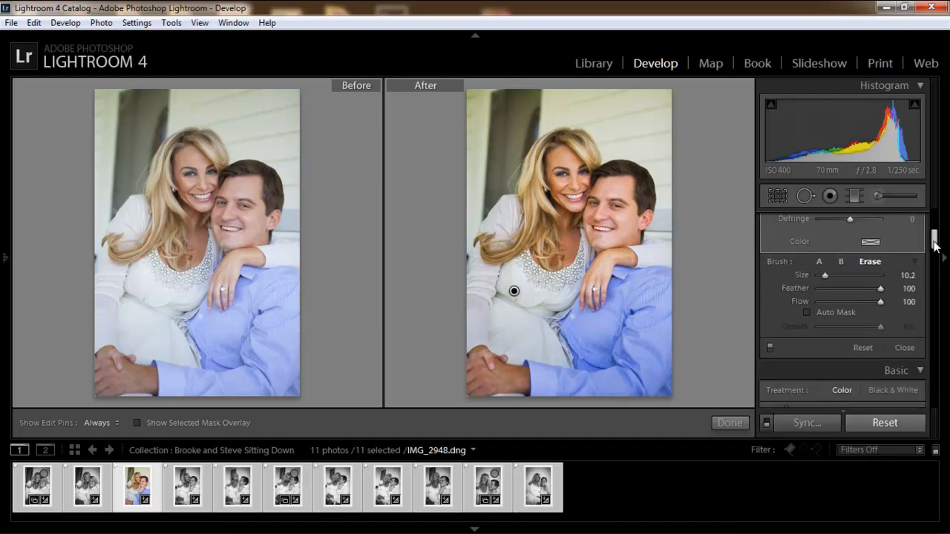
pyautogui.click(898, 196)
# Shape the Blue channel's tone curve with a slightly raised shadow point and a slightly lowered highlight point
pyautogui.moveTo(932, 225); pyautogui.dragTo(938, 256)
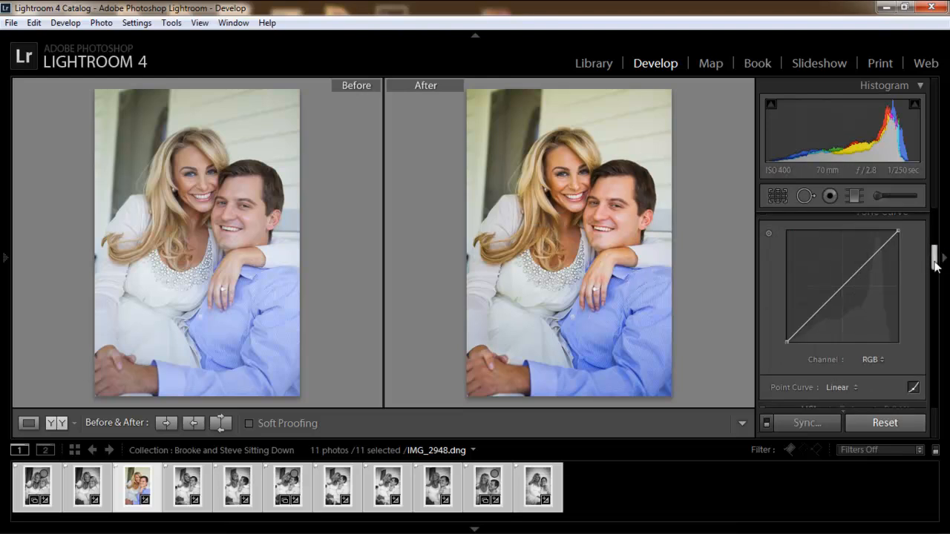
pyautogui.scroll(1, 935, 261)
pyautogui.scroll(-1, 935, 261)
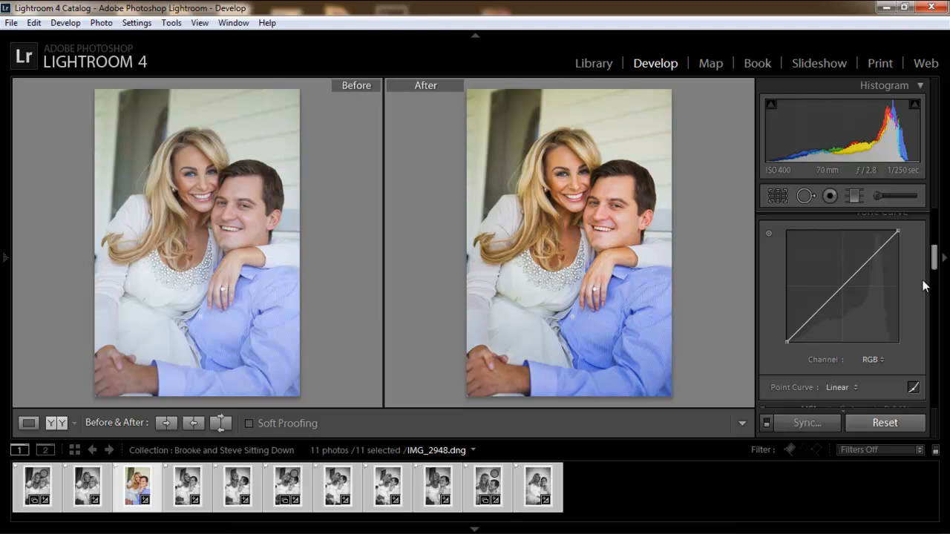
pyautogui.click(875, 361)
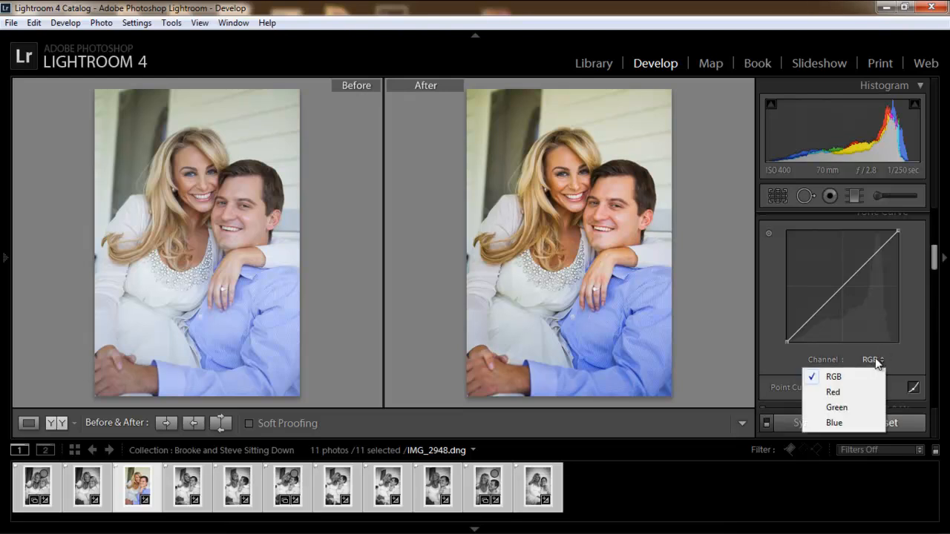
pyautogui.click(859, 423)
pyautogui.click(811, 314)
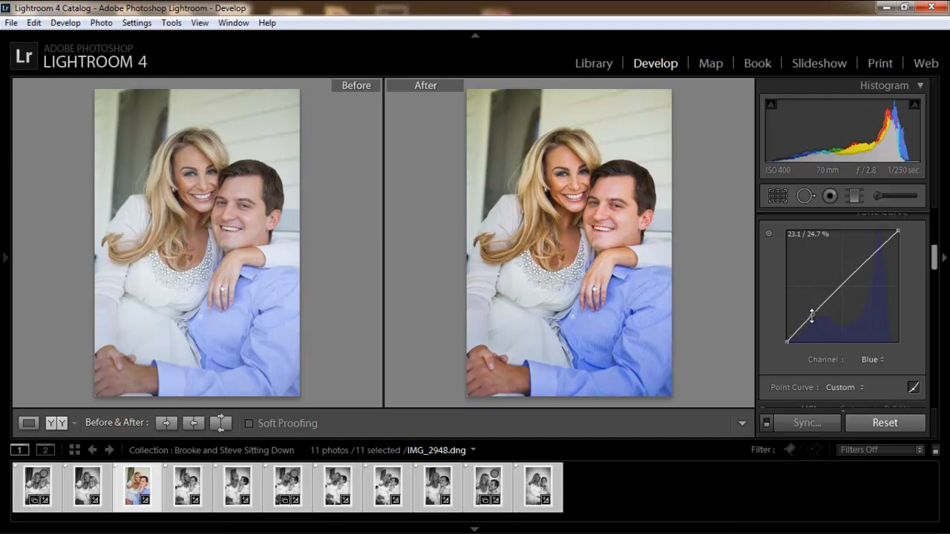
pyautogui.moveTo(870, 257)
pyautogui.mouseDown()
pyautogui.moveTo(877, 271)
pyautogui.moveTo(876, 253)
pyautogui.mouseUp()
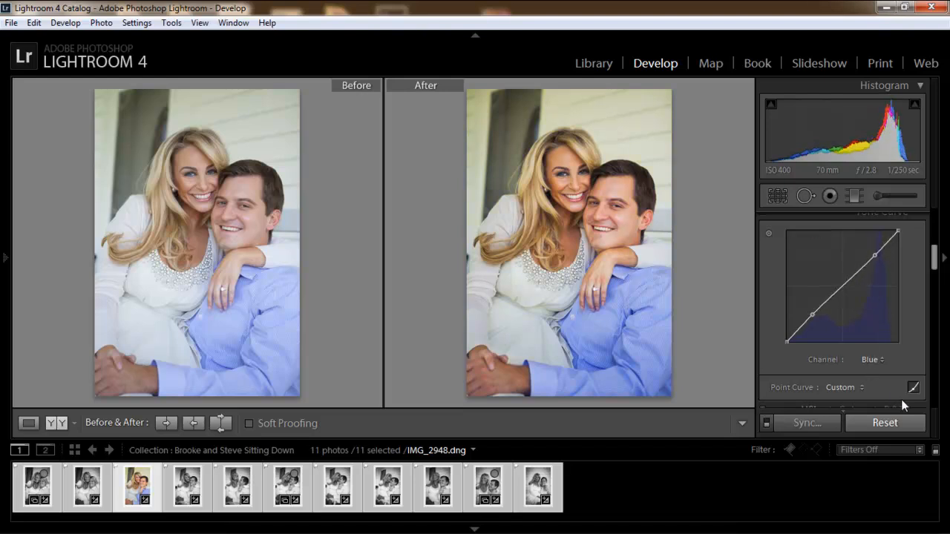
# Shape the Red channel's tone curve with shadow, midtone and highlight points, lowering the highlight point from 81.2% to 79.2%
pyautogui.click(873, 359)
pyautogui.click(868, 393)
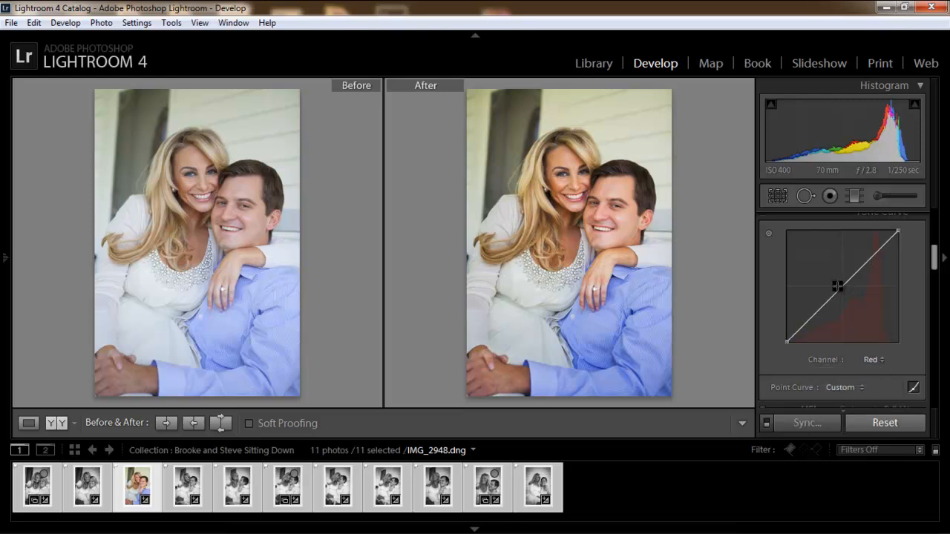
pyautogui.moveTo(839, 289)
pyautogui.mouseDown()
pyautogui.moveTo(840, 277)
pyautogui.moveTo(841, 290)
pyautogui.mouseUp()
pyautogui.moveTo(870, 257); pyautogui.dragTo(879, 251)
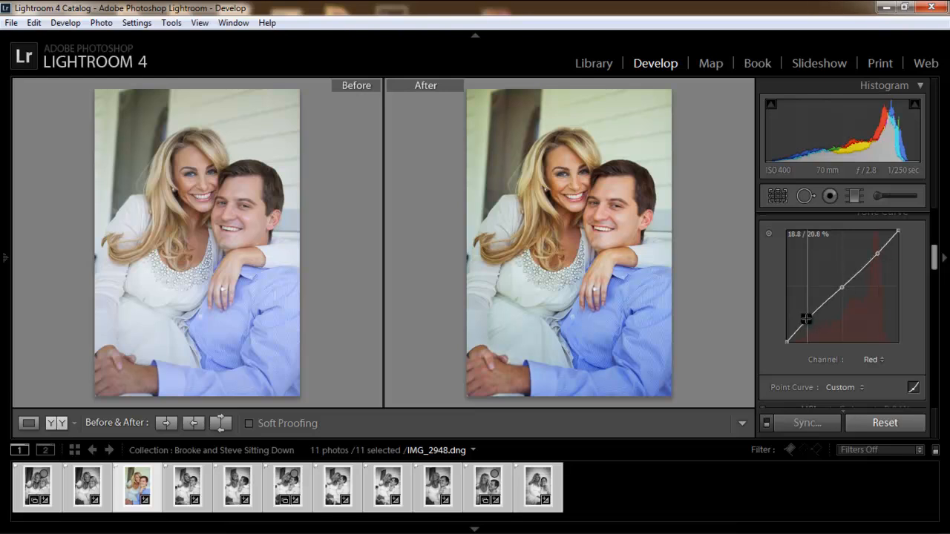
pyautogui.moveTo(806, 319); pyautogui.dragTo(809, 321)
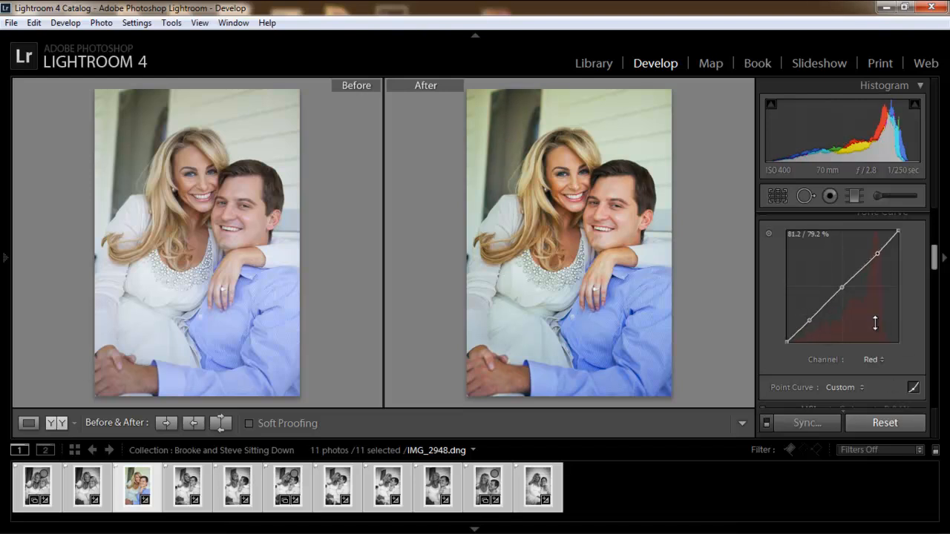
# Save the current develop settings as a preset named Cross Processing in the User Presets folder
pyautogui.moveTo(10, 269)
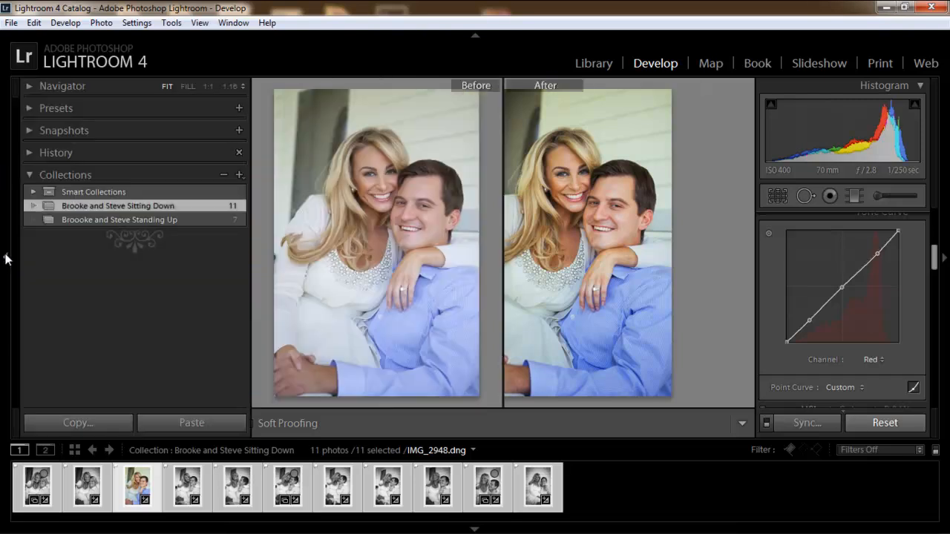
pyautogui.click(30, 108)
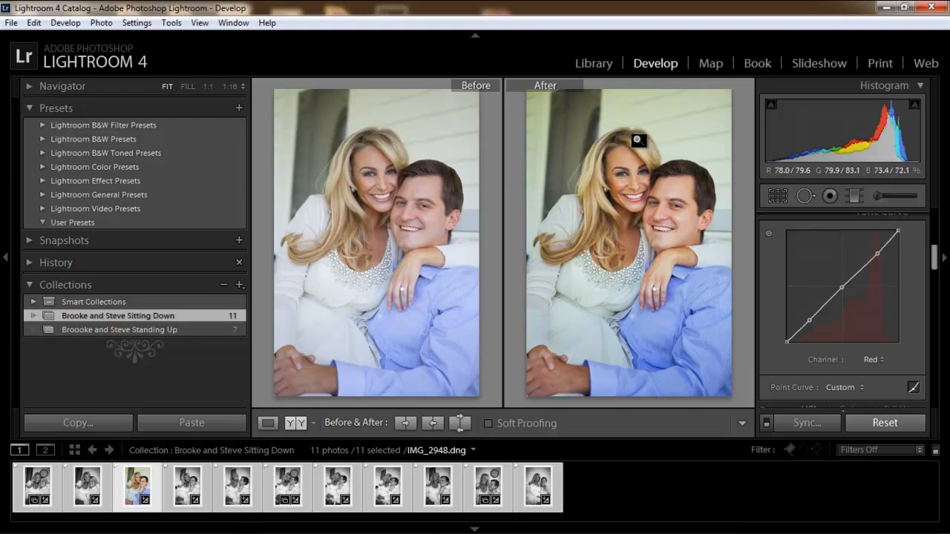
pyautogui.click(239, 109)
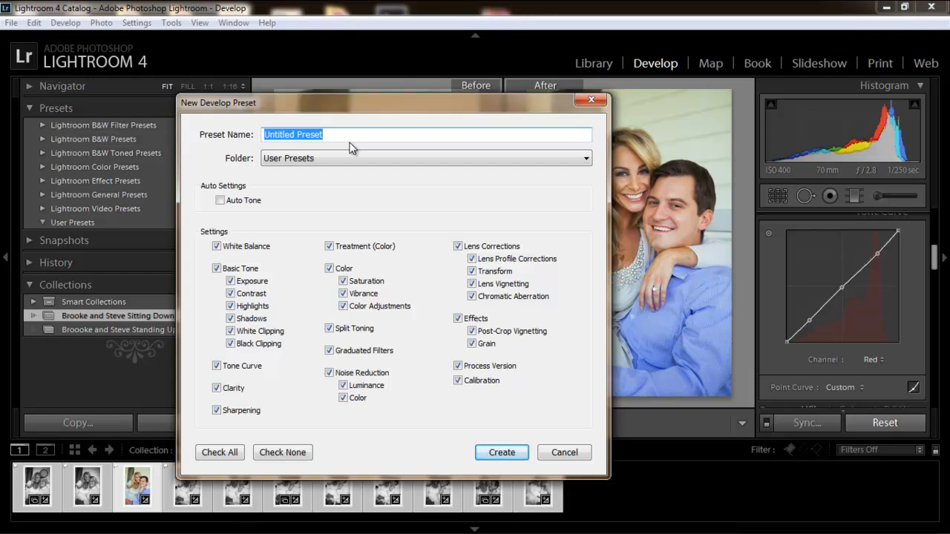
pyautogui.write('Cross Proces')
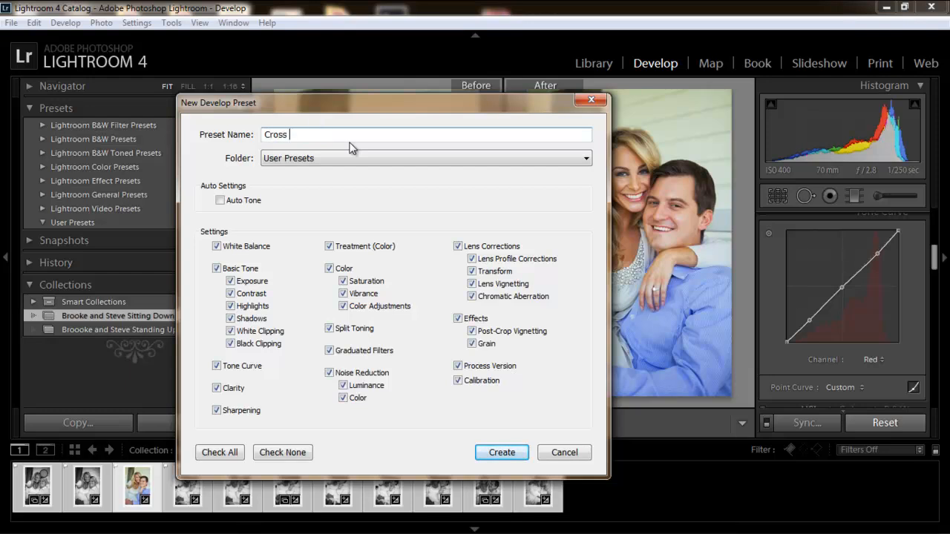
pyautogui.write('sing')
pyautogui.press('Return')
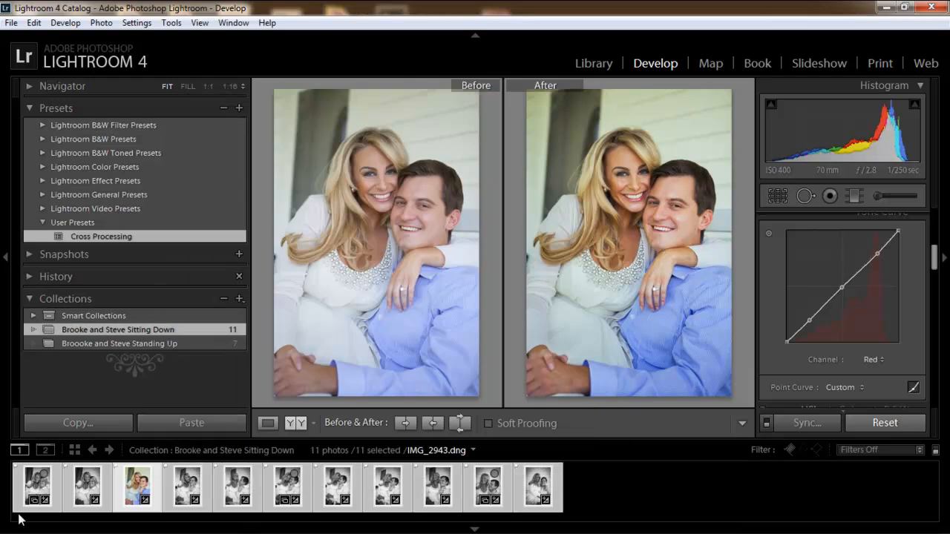